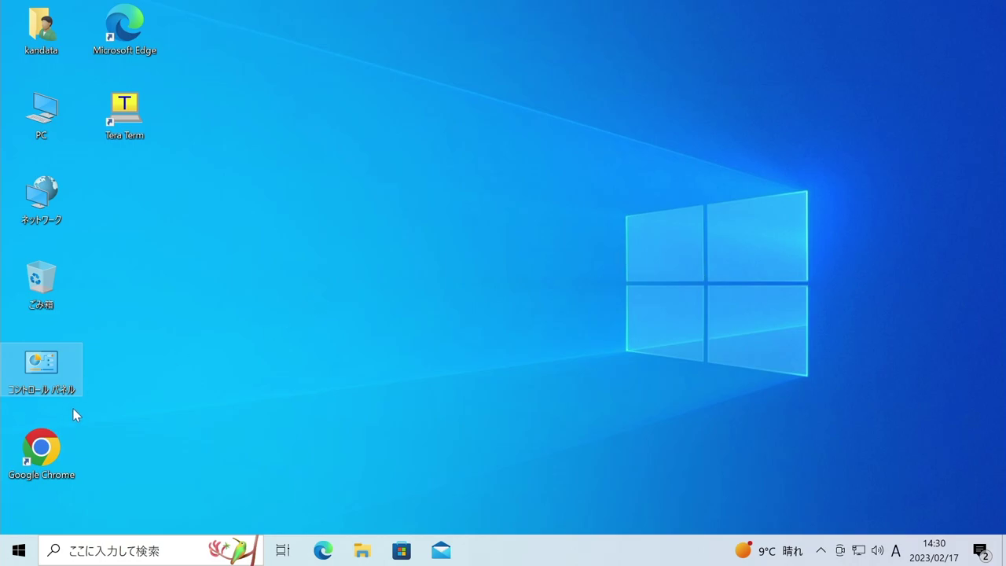
Step: Open Google Chrome and search Google for "luca station"
key(Down)
key(Return)
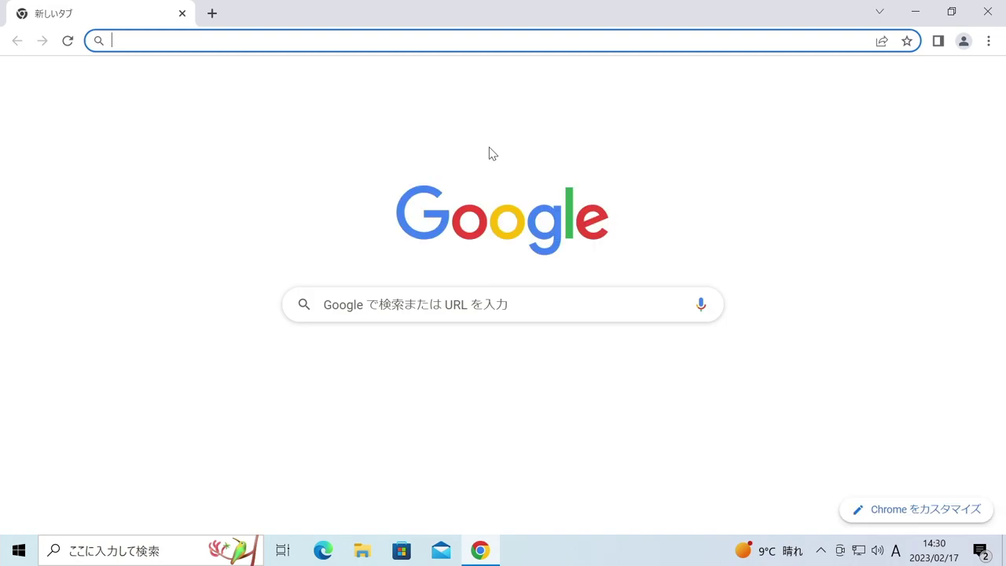
click(477, 309)
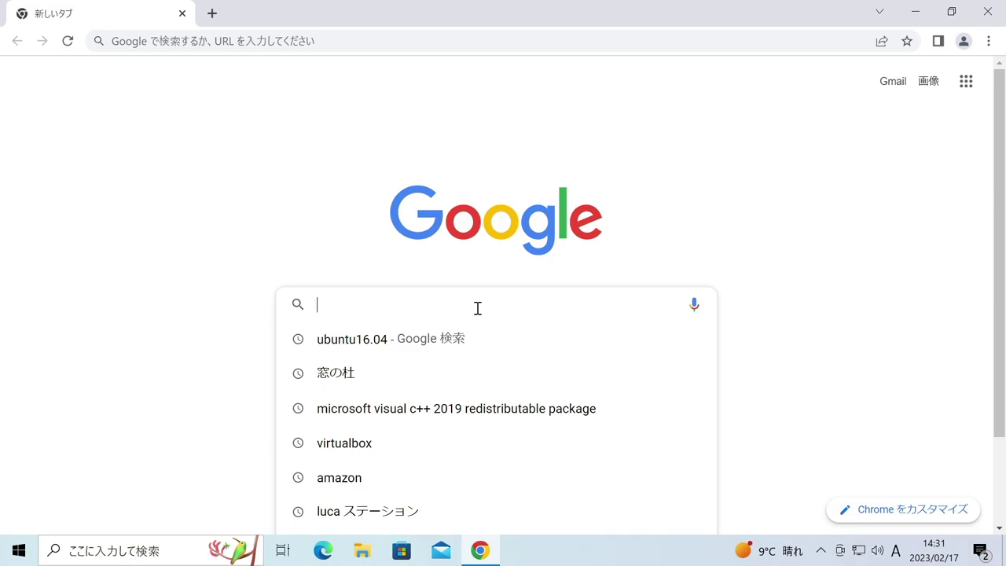
text(L)
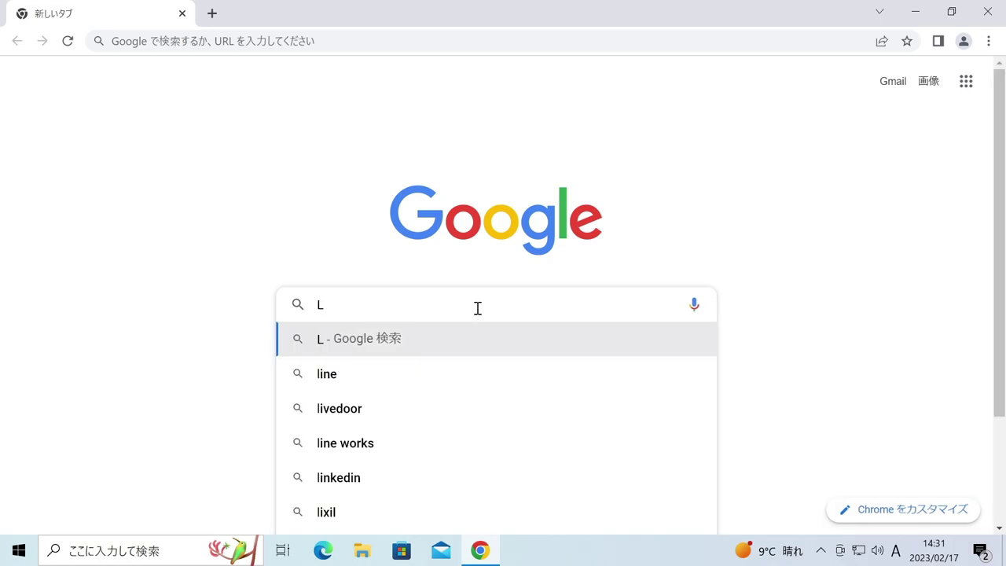
text(uca)
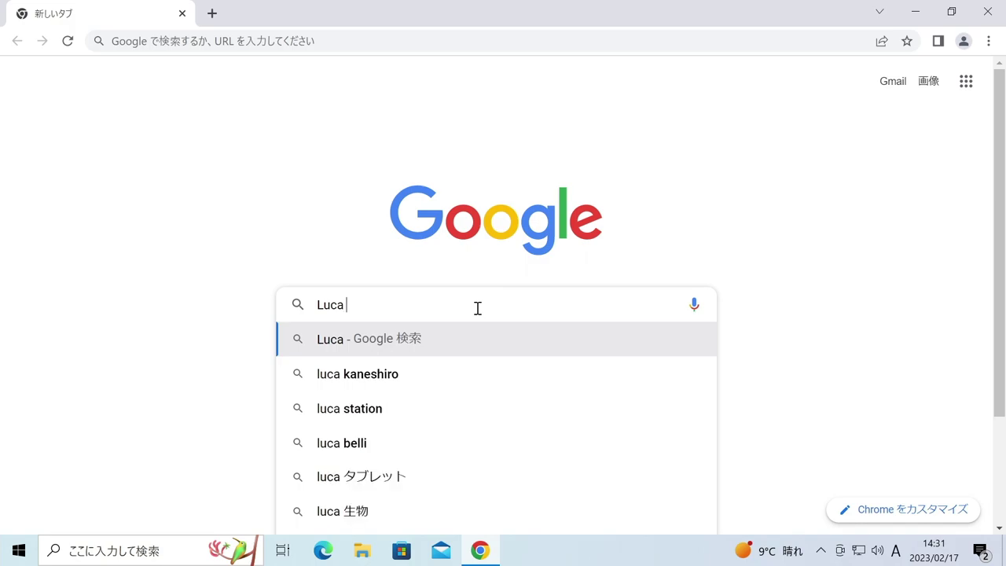
key(Down)
key(Down)
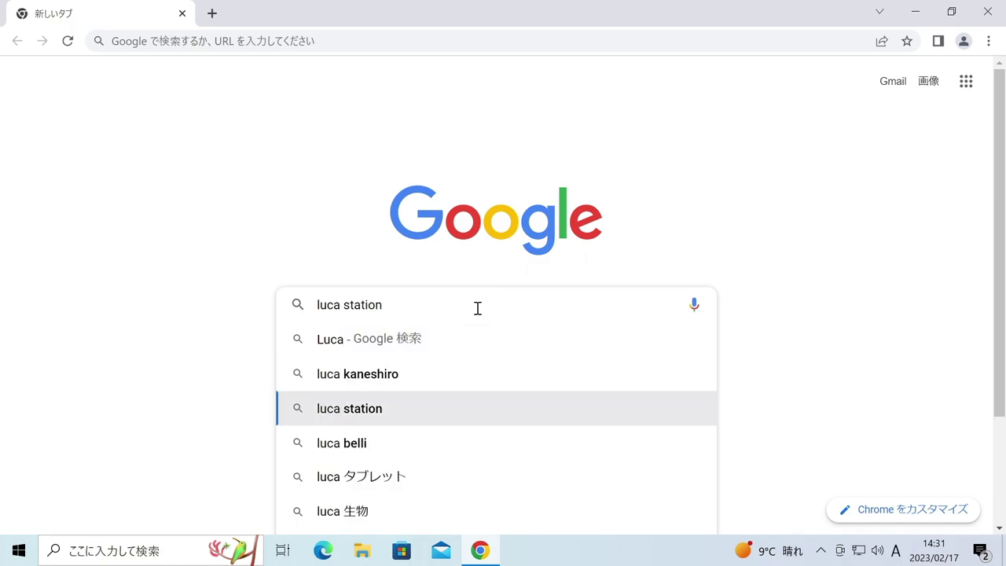
key(Return)
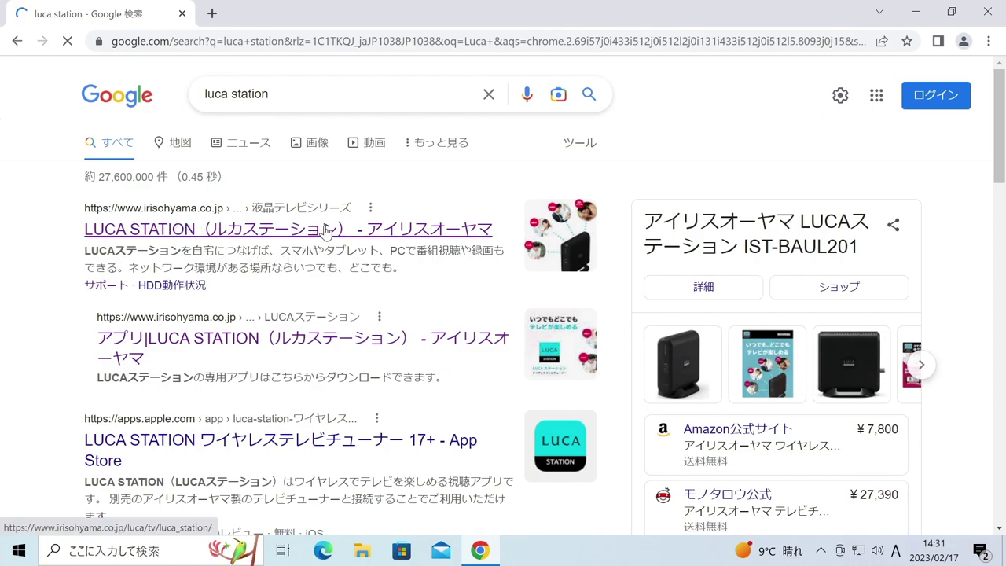
Step: Open the Iris Ohyama LUCA STATION site from the search results and go to its サポート page
click(327, 229)
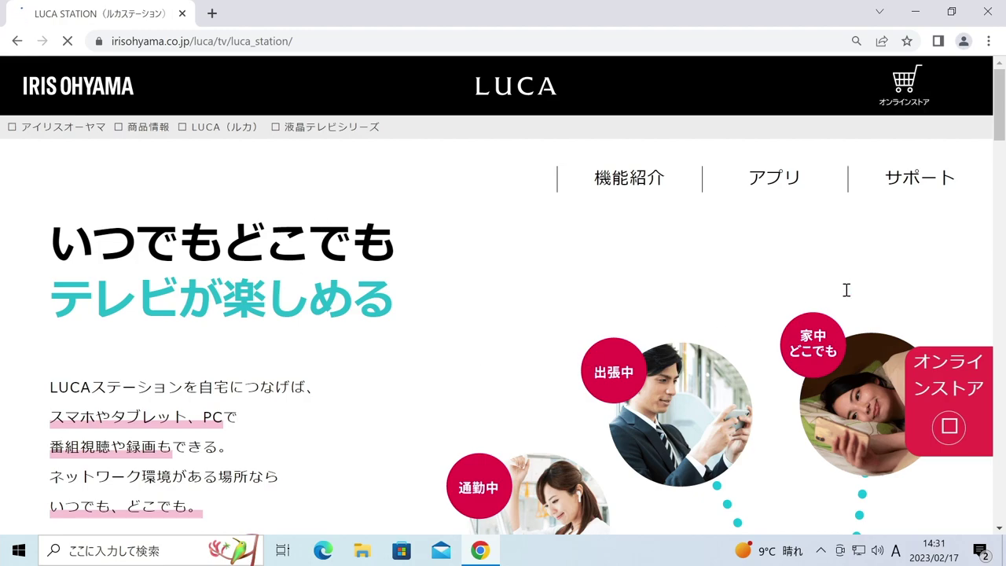
click(920, 184)
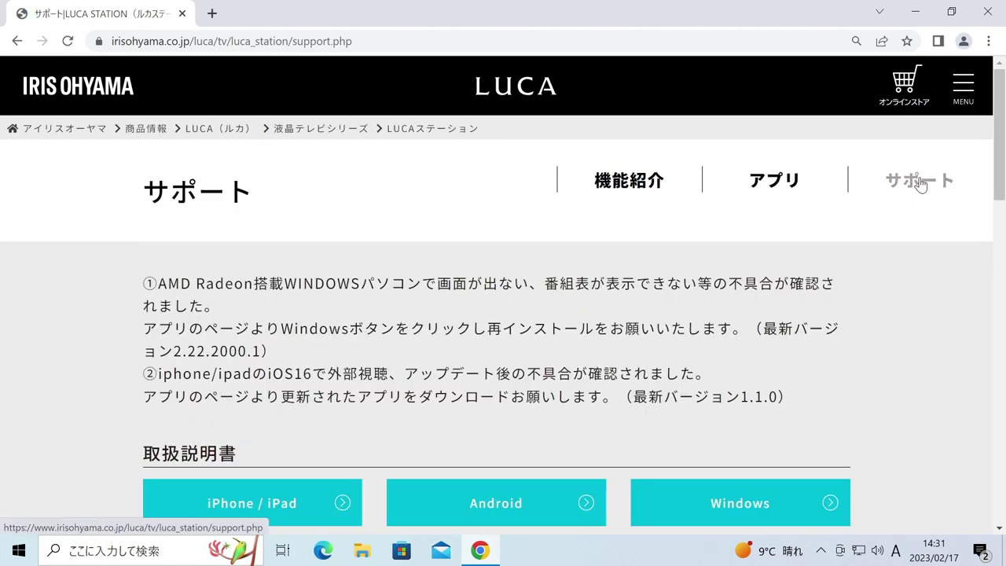
Step: Open the Windows instruction manual from the 取扱説明書 section of the support page
scroll(724, 276, down, 1)
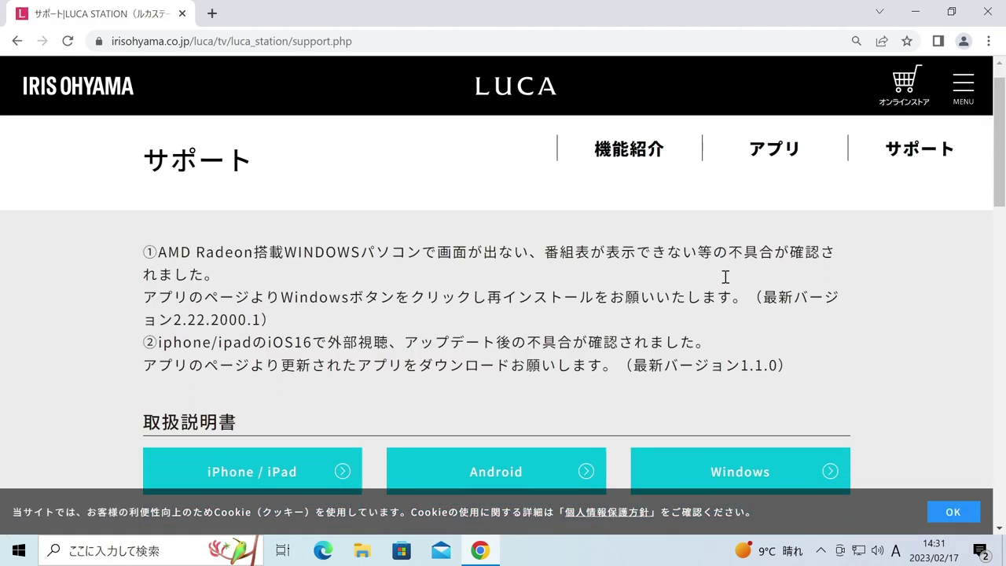
scroll(724, 275, down, 1)
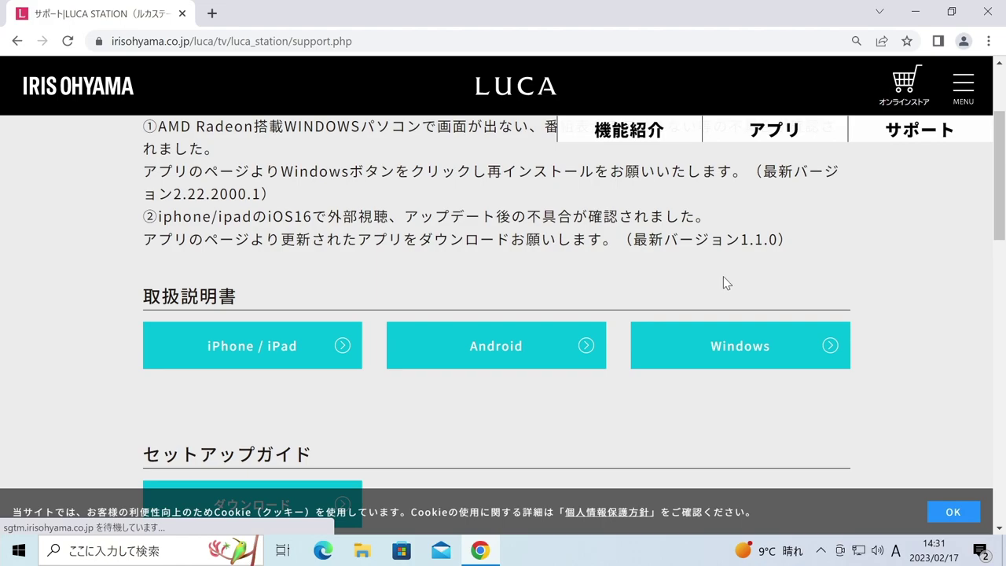
scroll(647, 285, down, 1)
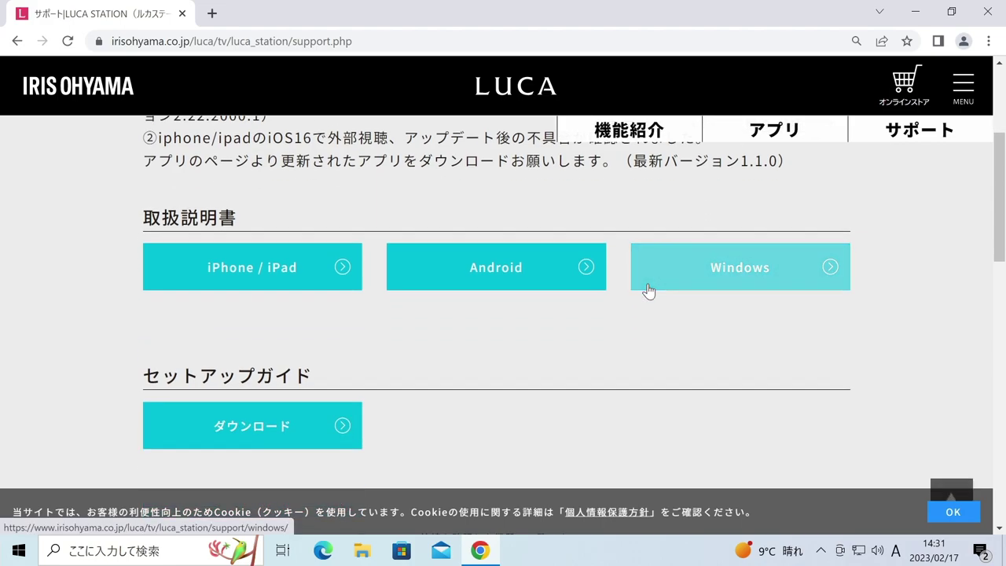
scroll(696, 277, up, 1)
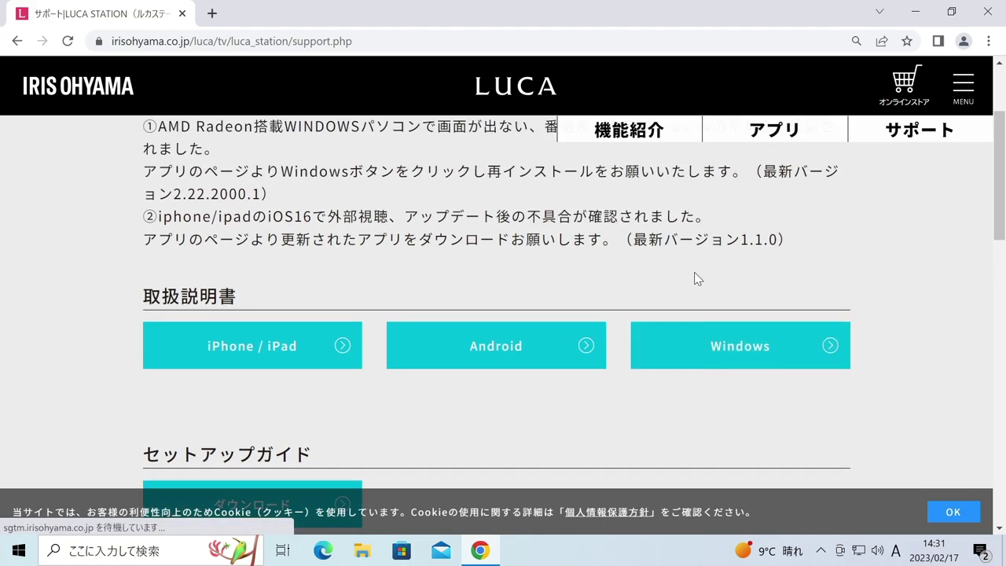
scroll(695, 278, down, 1)
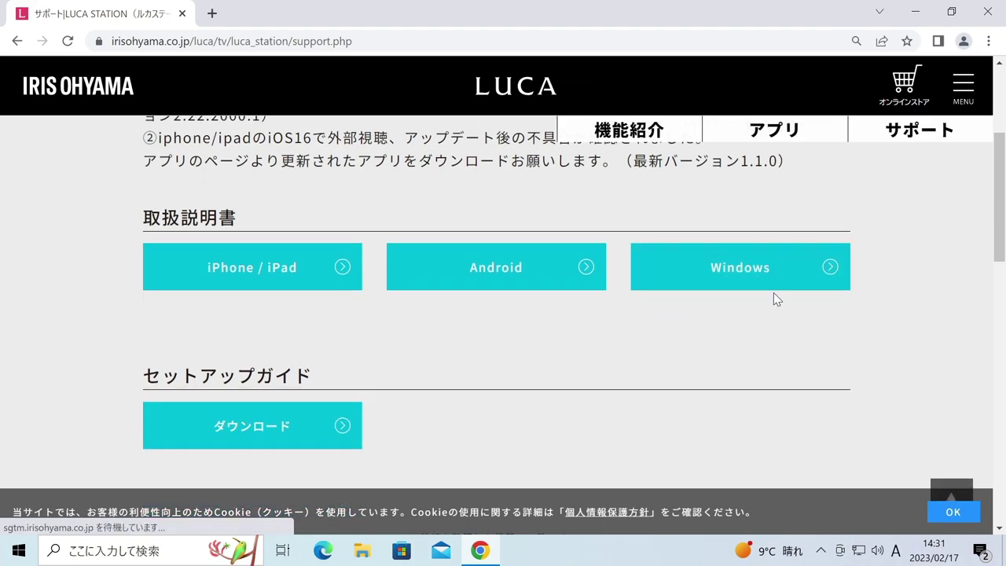
click(768, 267)
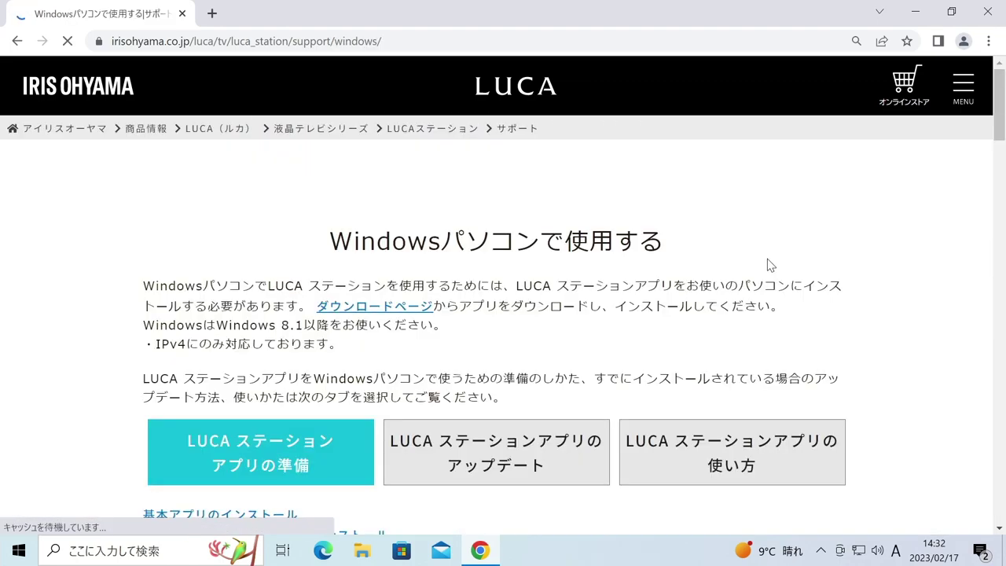
Step: Examine the Windows guide's introduction and its 基本アプリのインストール section for the required base software
scroll(711, 283, down, 2)
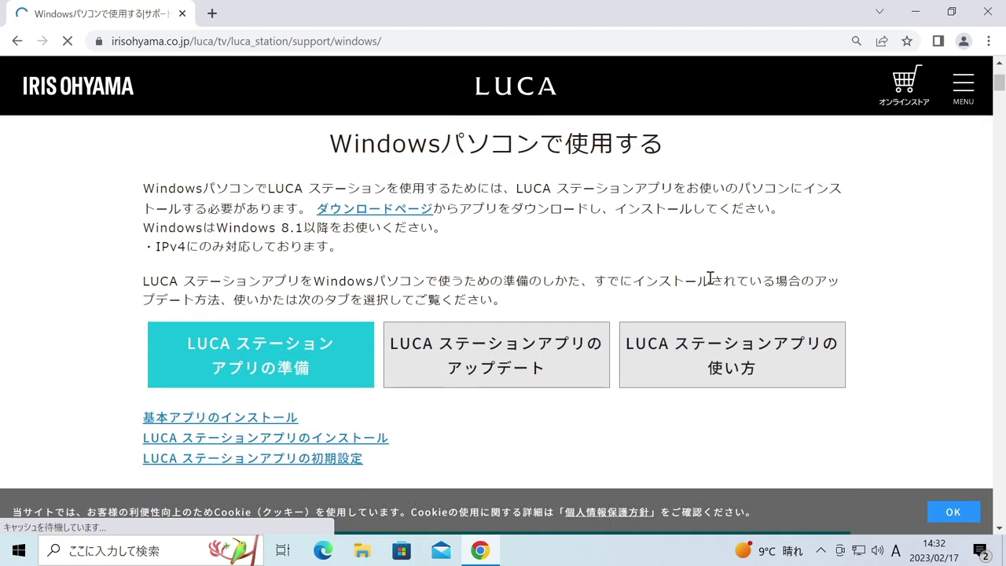
scroll(710, 278, down, 7)
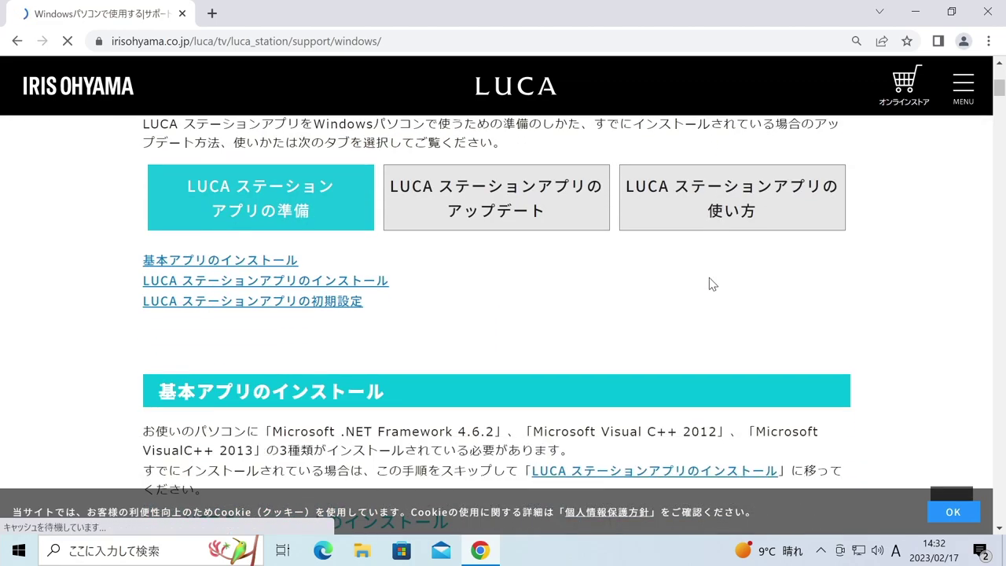
scroll(711, 279, down, 3)
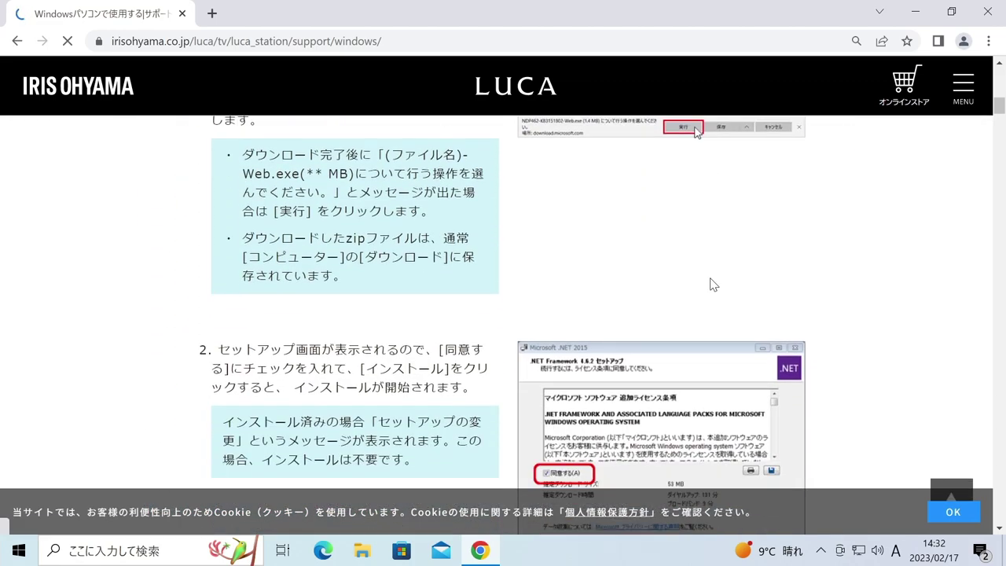
scroll(713, 285, up, 3)
scroll(713, 284, up, 2)
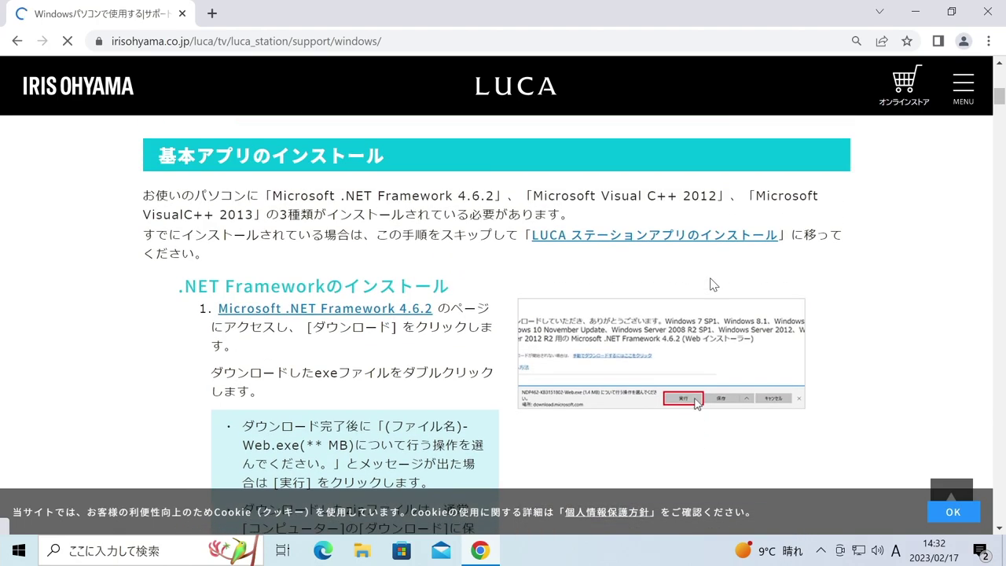
scroll(713, 284, up, 4)
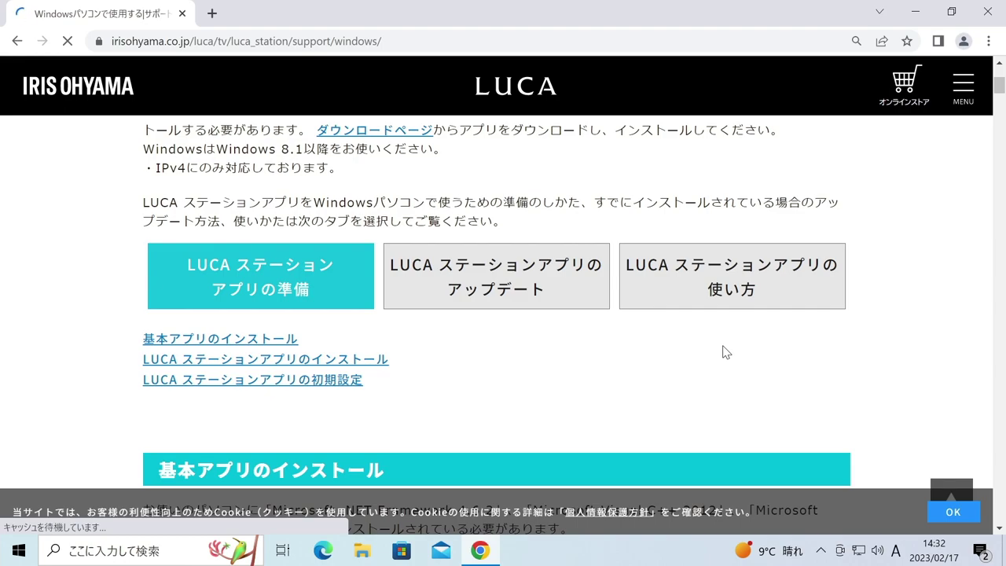
scroll(667, 380, down, 6)
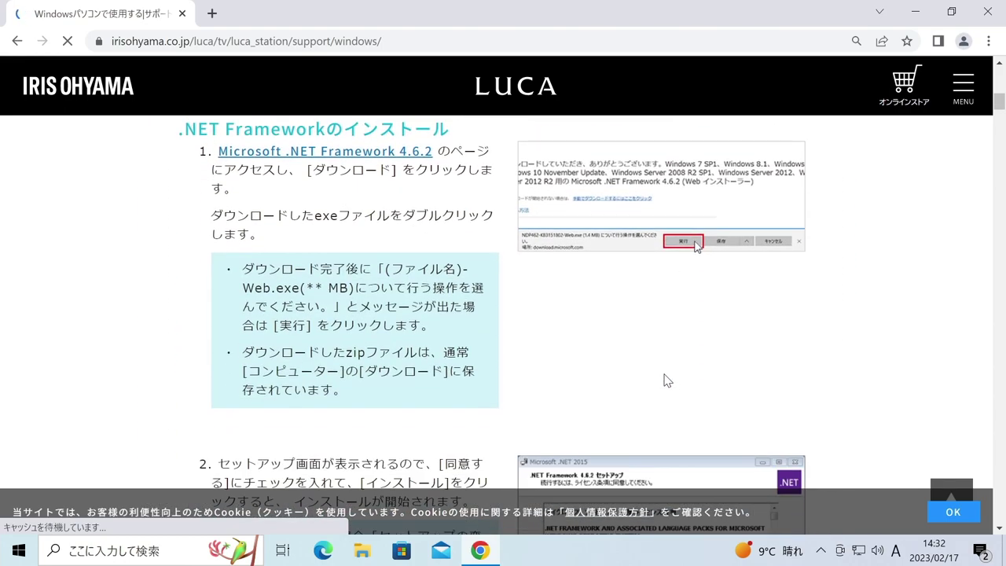
scroll(667, 381, up, 2)
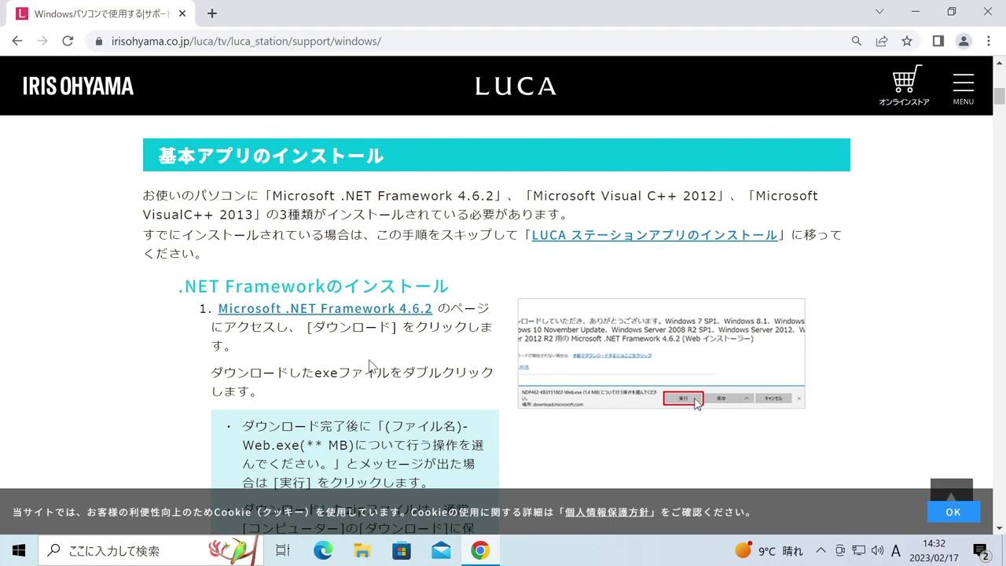
Step: Open the Microsoft .NET Framework 4.6.2 link in a new browser window and maximize that window
right_click(401, 313)
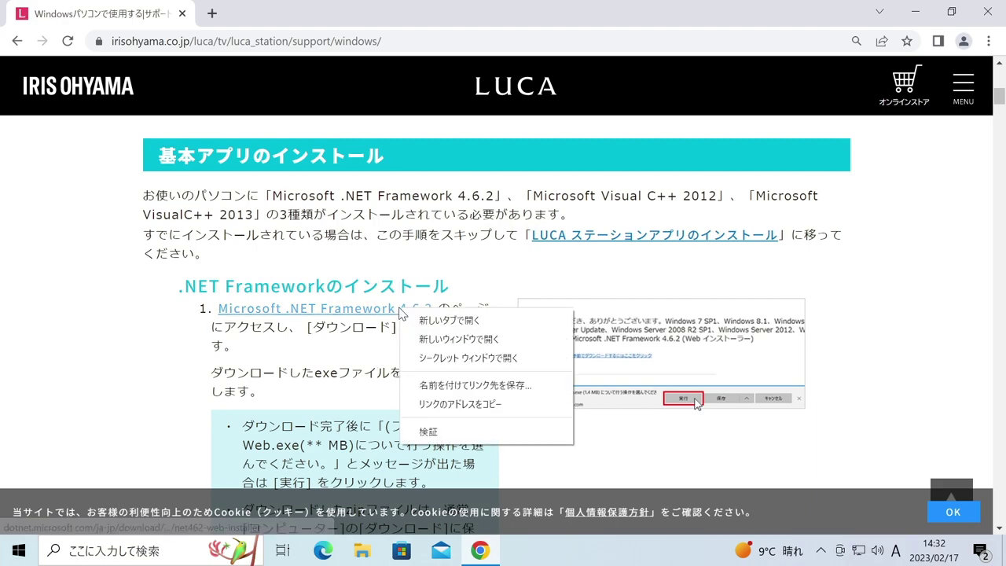
click(477, 346)
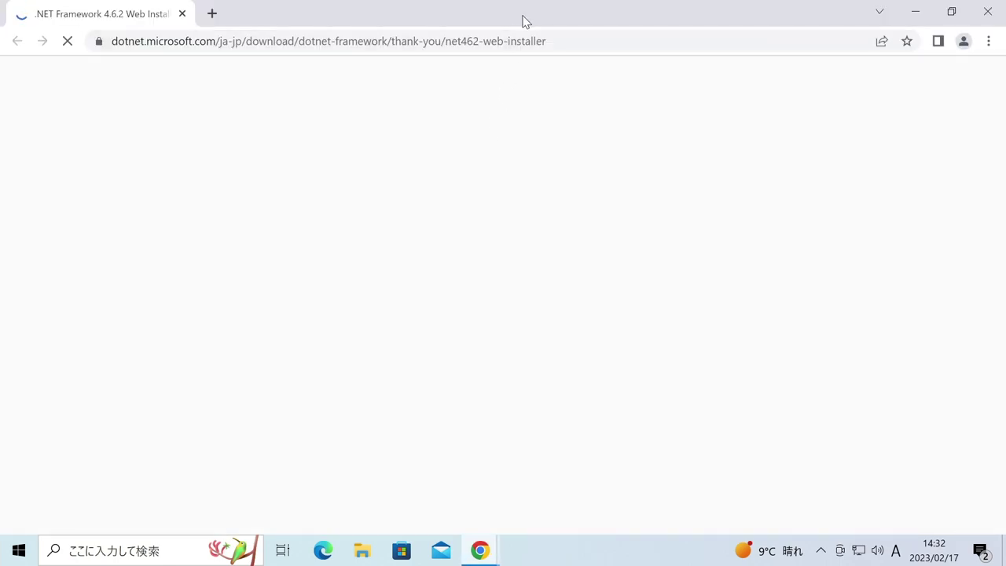
drag(527, 22, 552, 67)
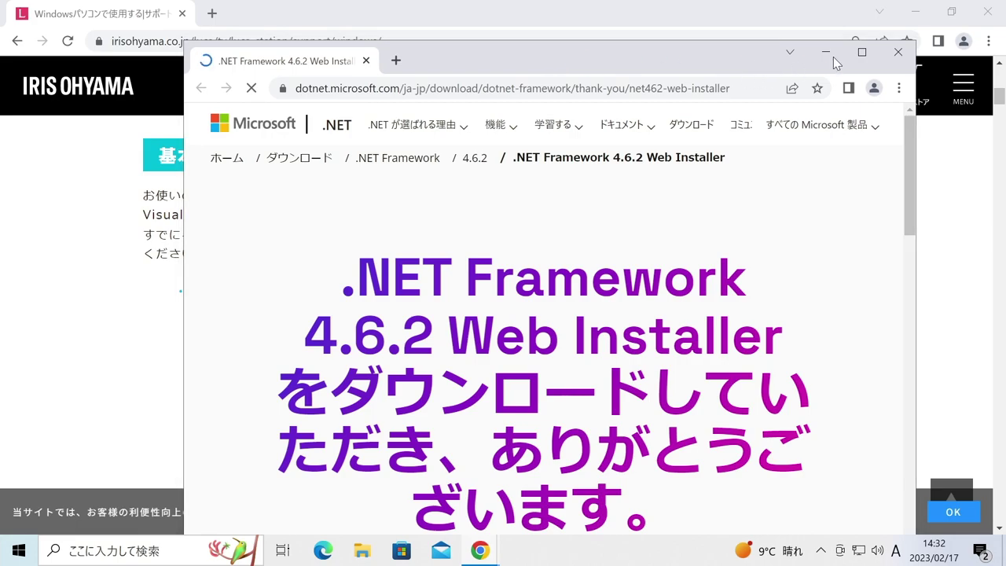
click(865, 55)
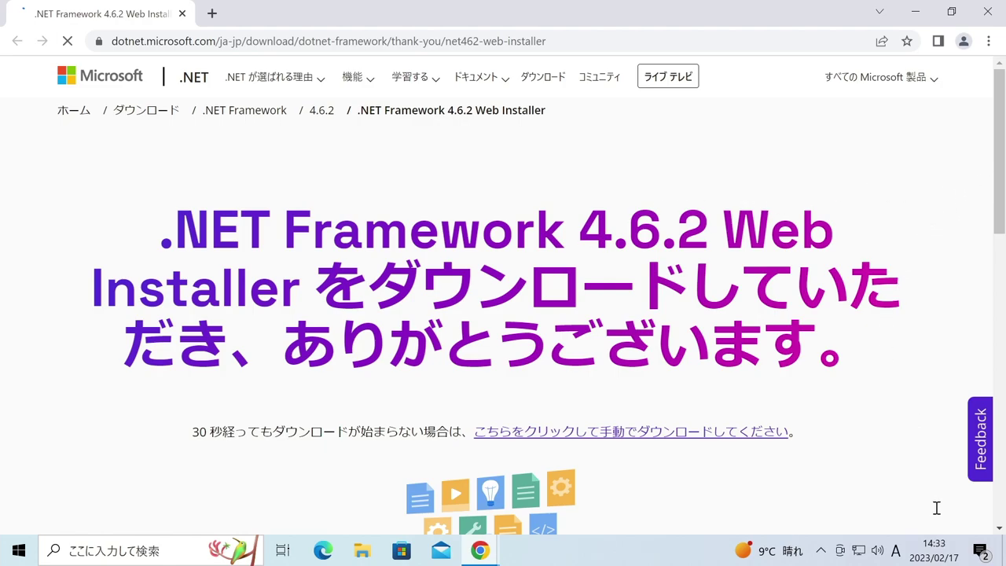
scroll(932, 508, down, 2)
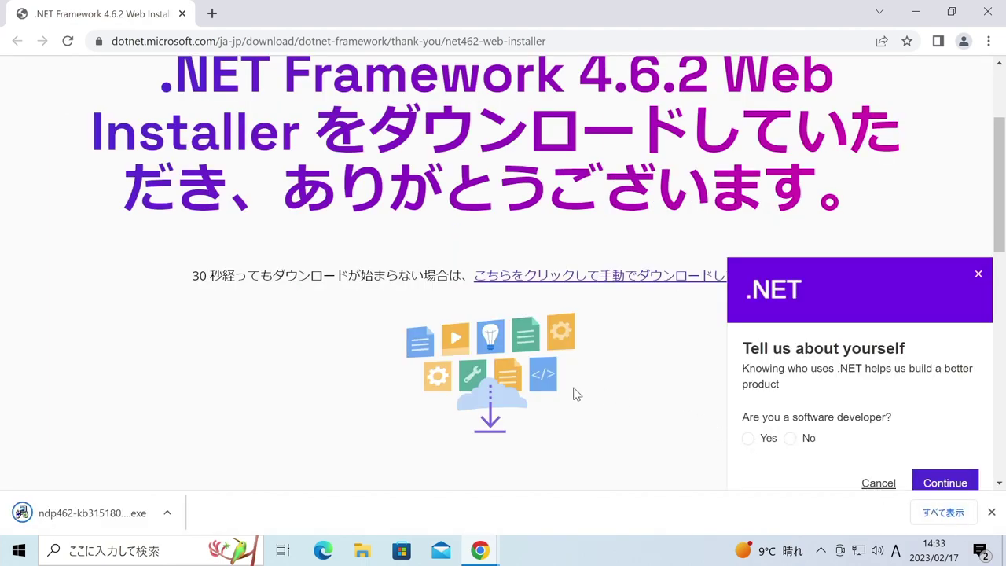
scroll(563, 393, down, 1)
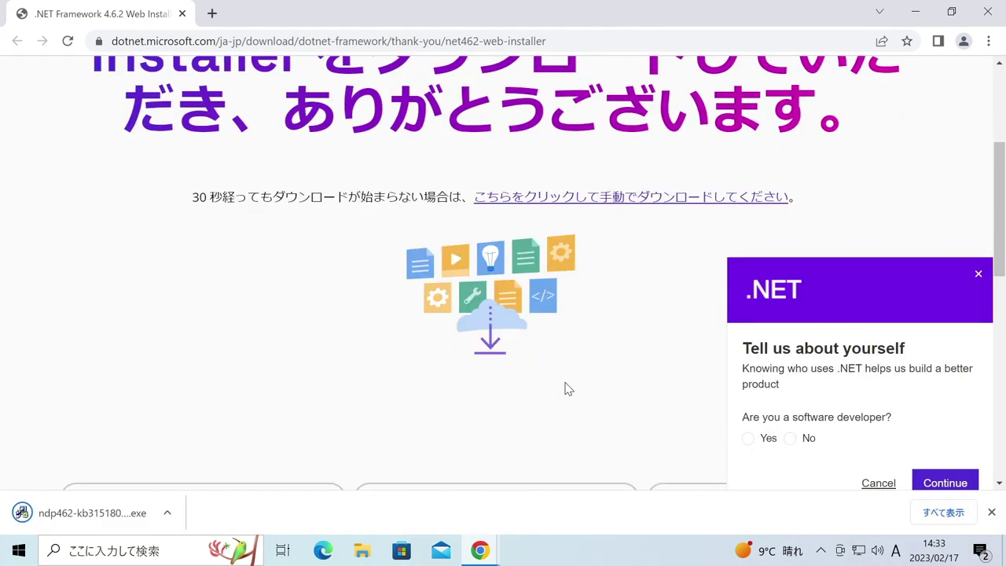
scroll(568, 389, down, 2)
scroll(568, 389, up, 2)
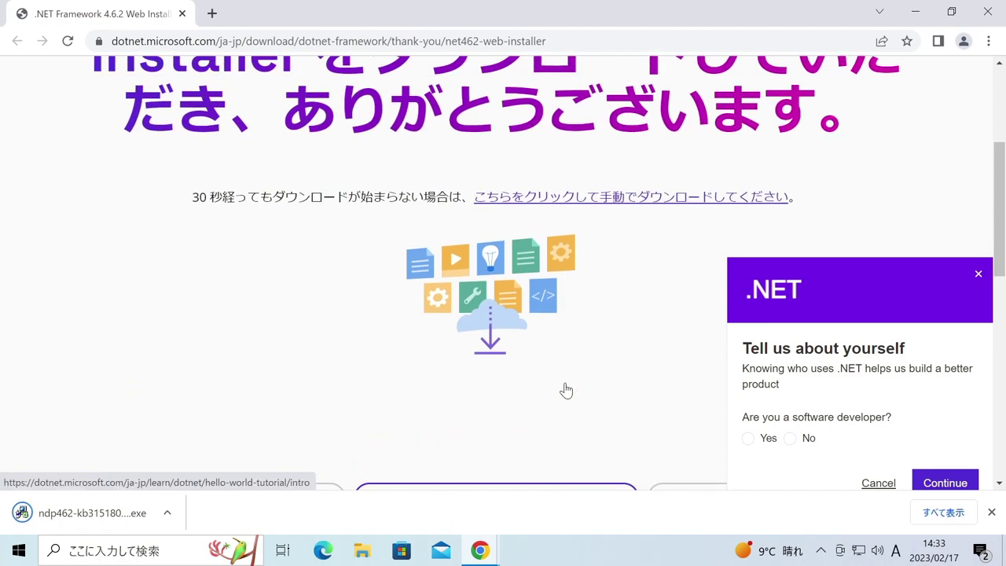
scroll(568, 389, up, 1)
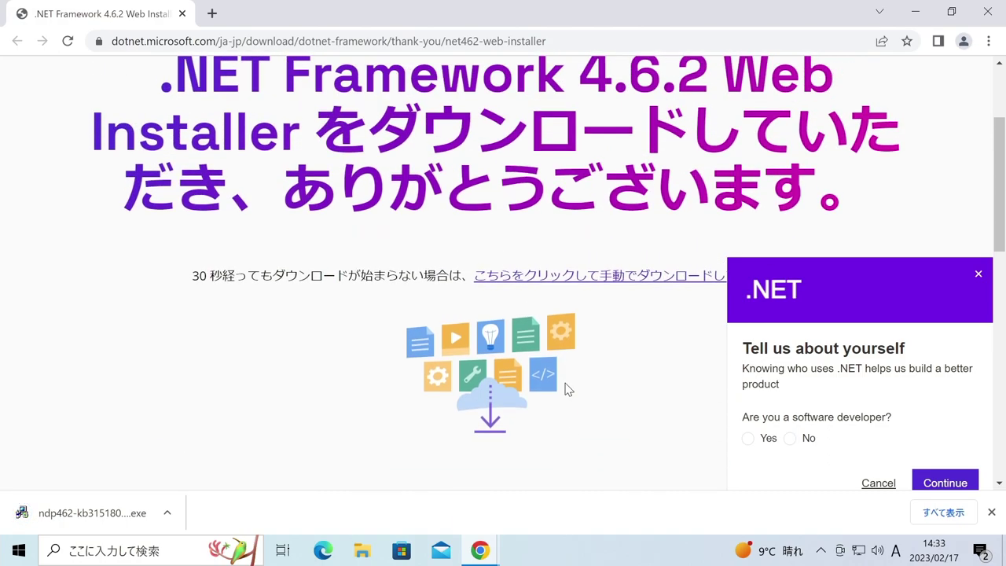
scroll(568, 388, up, 1)
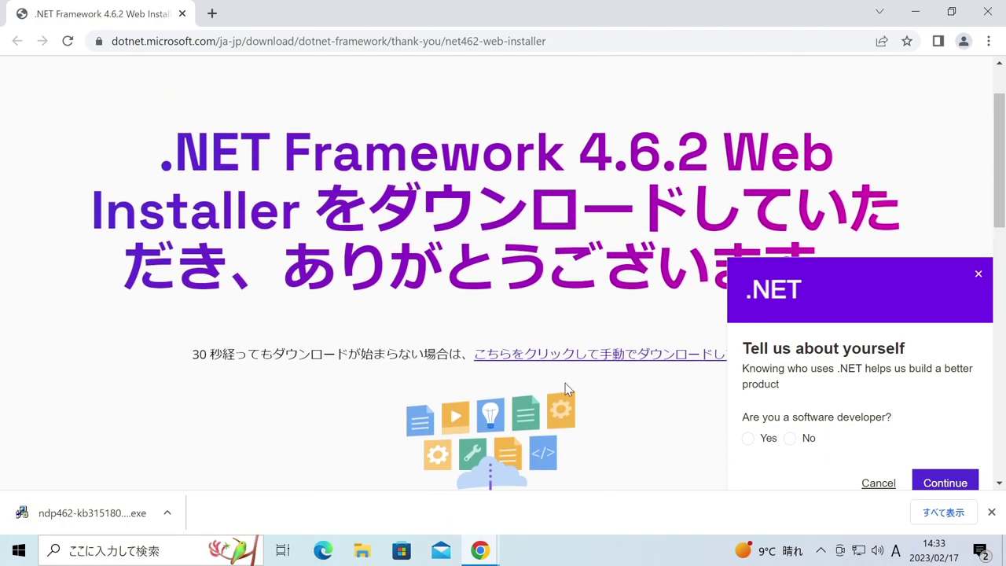
Step: Run the downloaded .NET Framework 4.6.2 installer, allow it to make changes to the device, and close its setup dialog
click(89, 513)
click(120, 525)
click(118, 521)
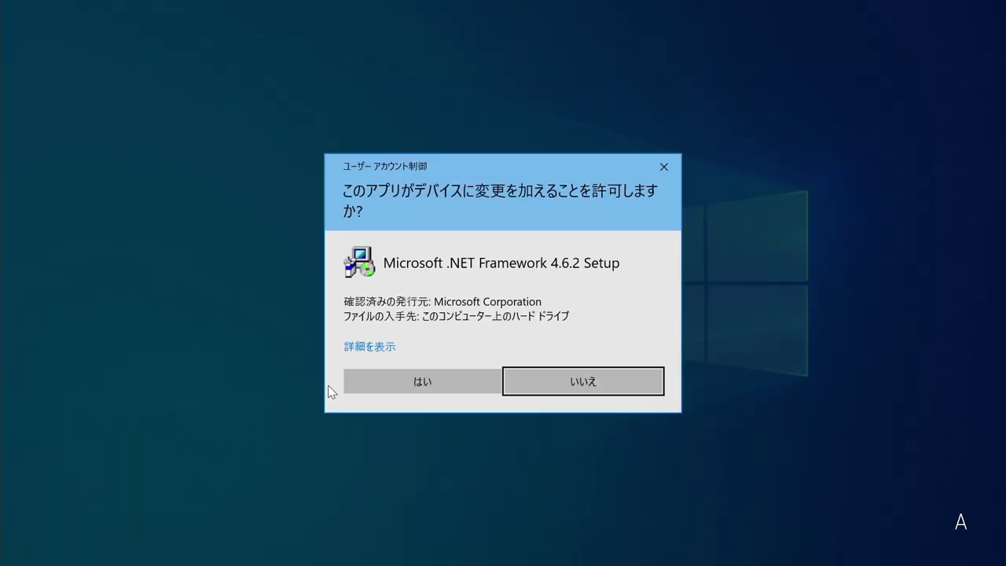
click(435, 385)
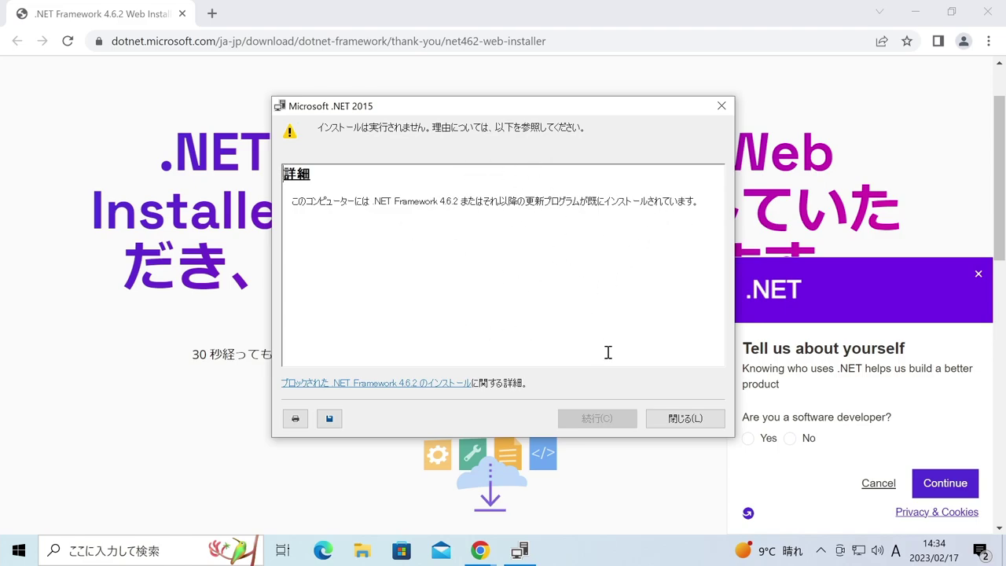
click(681, 423)
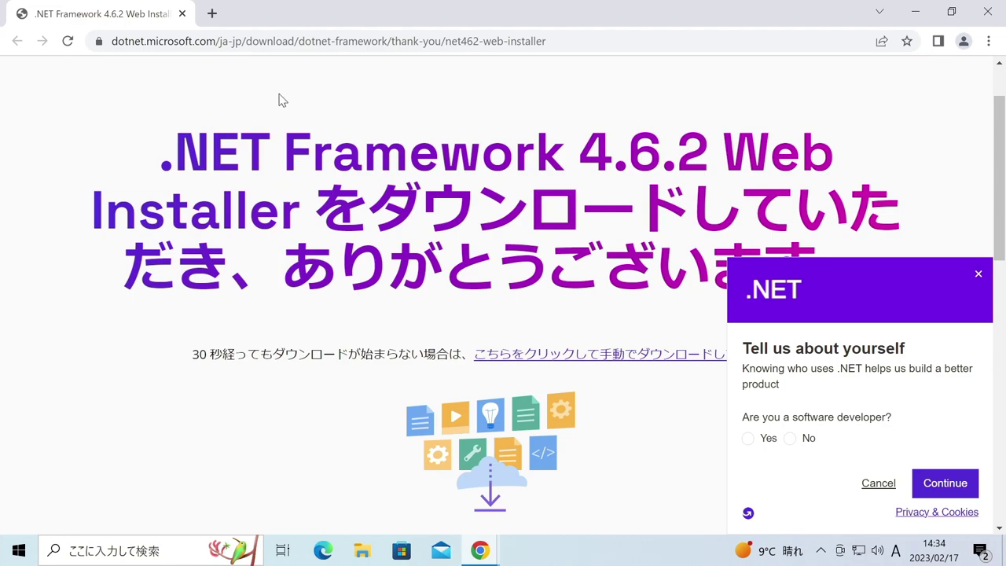
Step: Close the .NET download window and go to the Visual C++ 2012 installation section of the LUCA Windows guide
click(989, 21)
scroll(483, 271, down, 8)
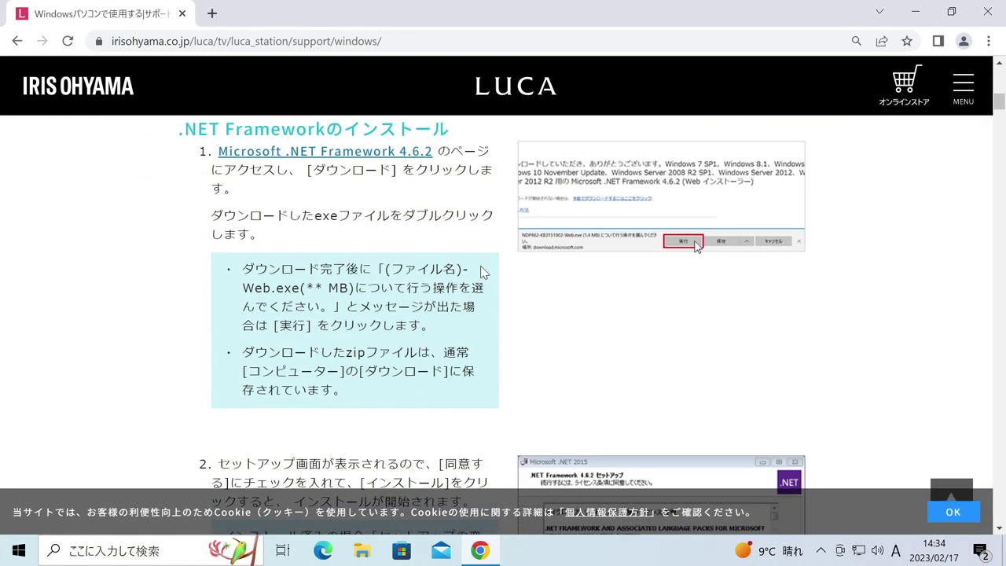
scroll(485, 267, down, 3)
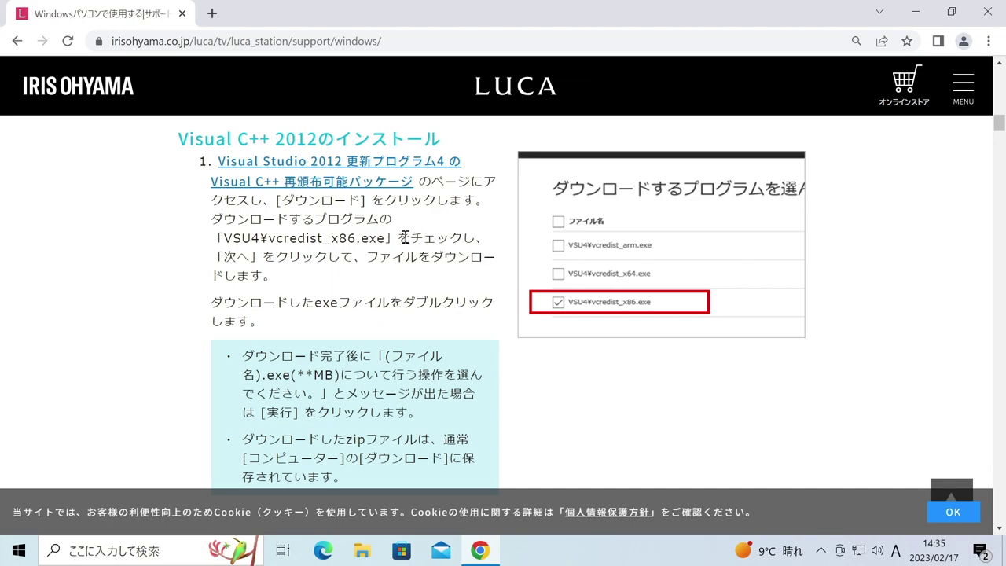
Step: Open the Visual Studio 2012 Update 4 Visual C++ redistributable link in a new window and download VSU4¥vcredist_x86.exe
right_click(334, 186)
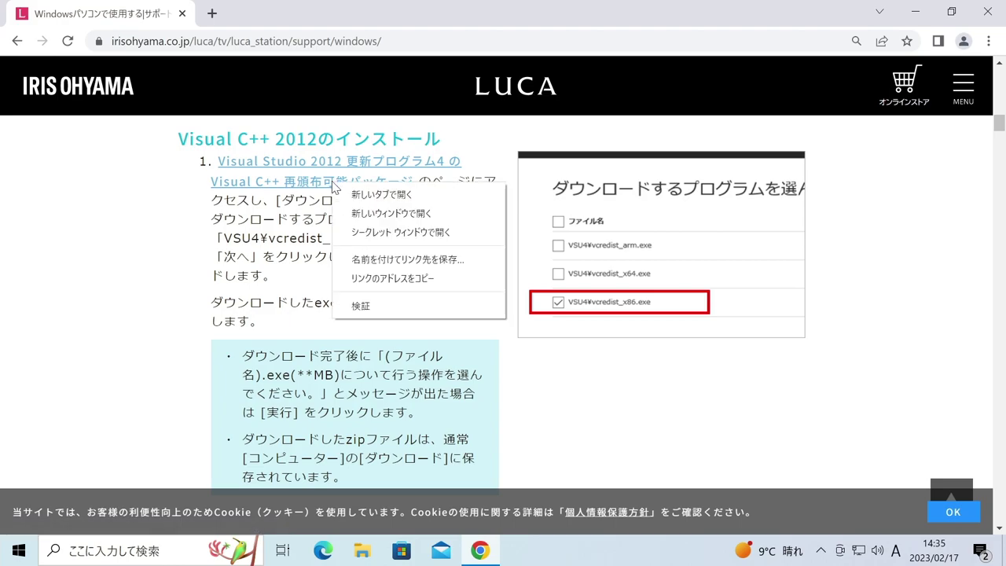
click(412, 214)
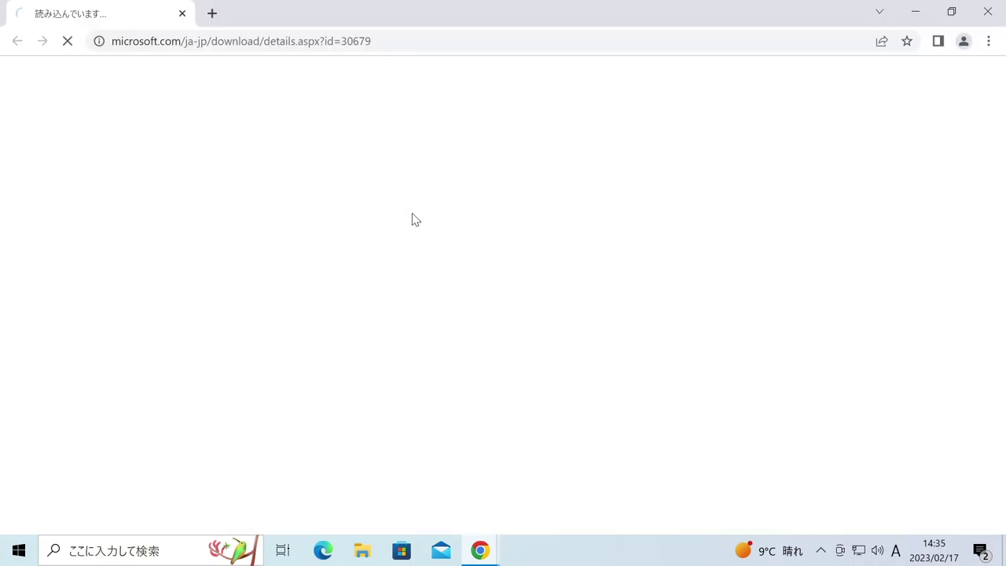
scroll(412, 221, down, 3)
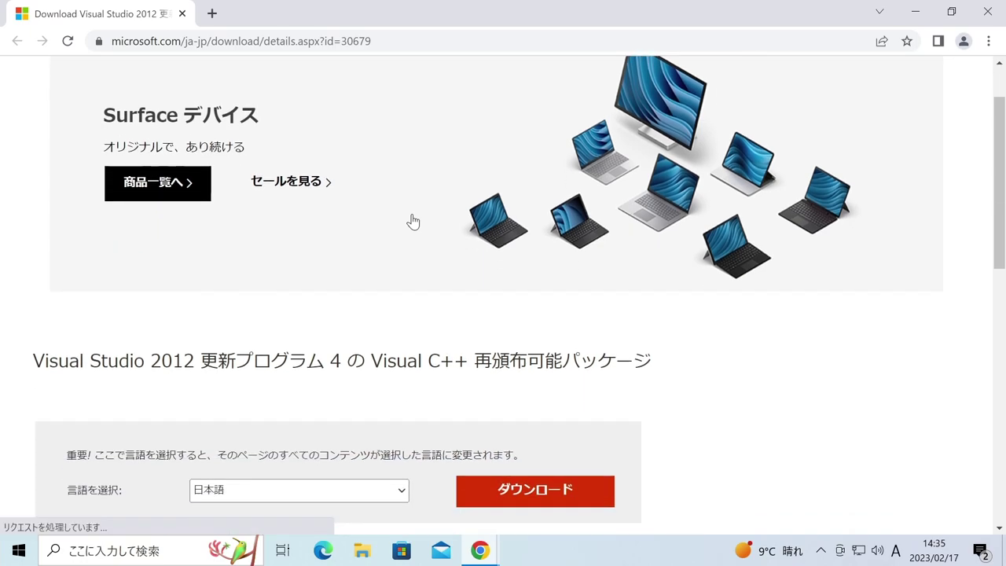
scroll(415, 220, down, 2)
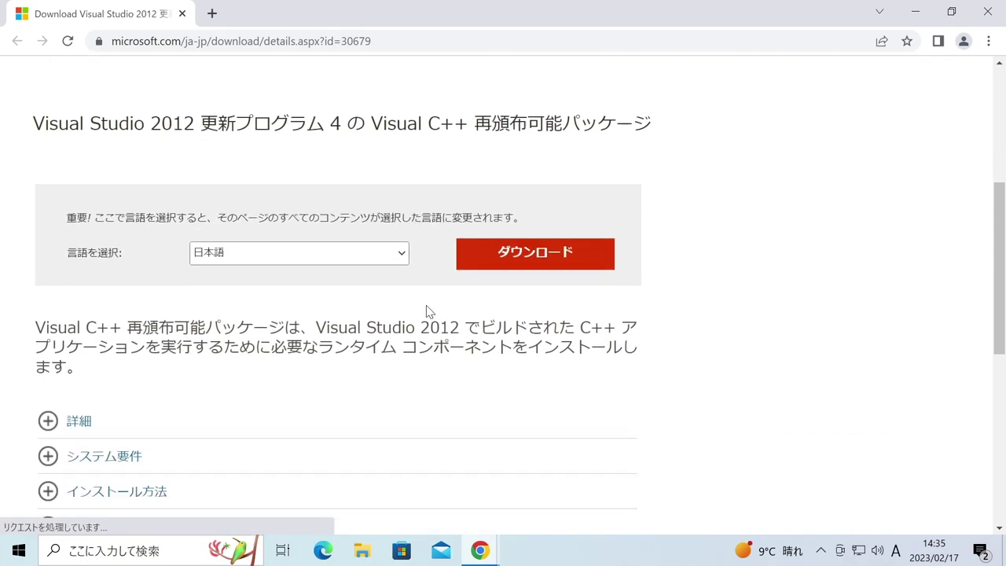
scroll(428, 313, down, 1)
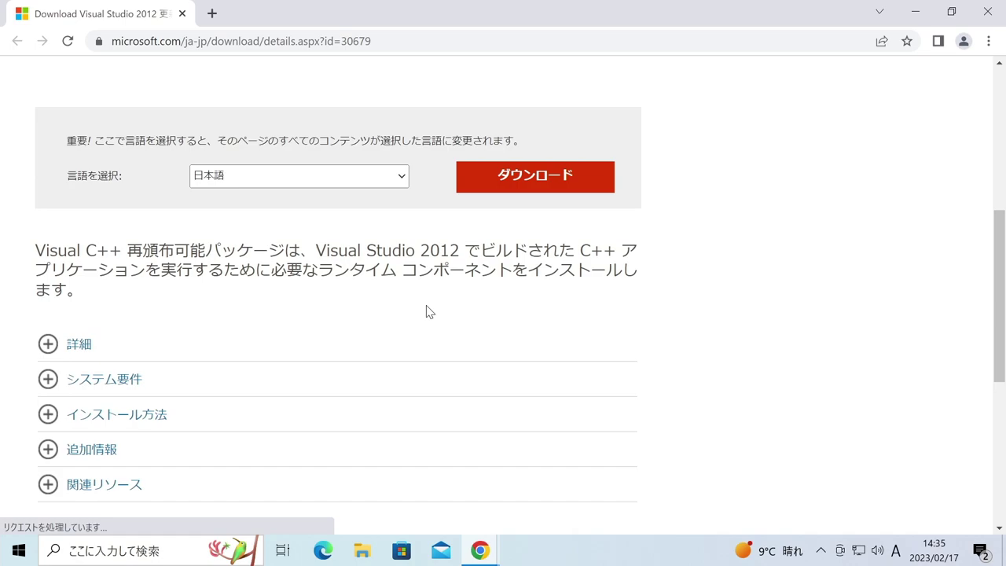
click(553, 183)
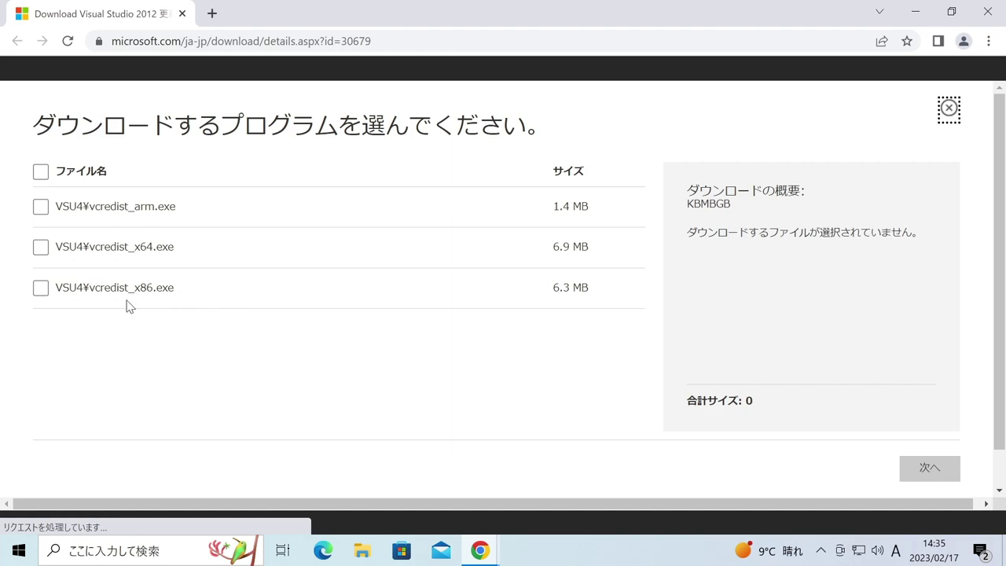
click(41, 291)
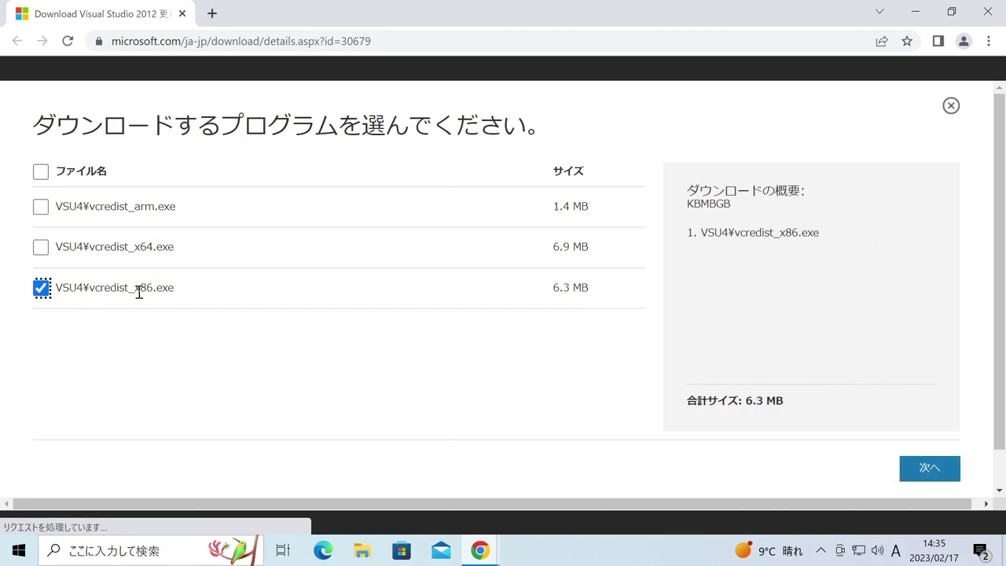
click(926, 472)
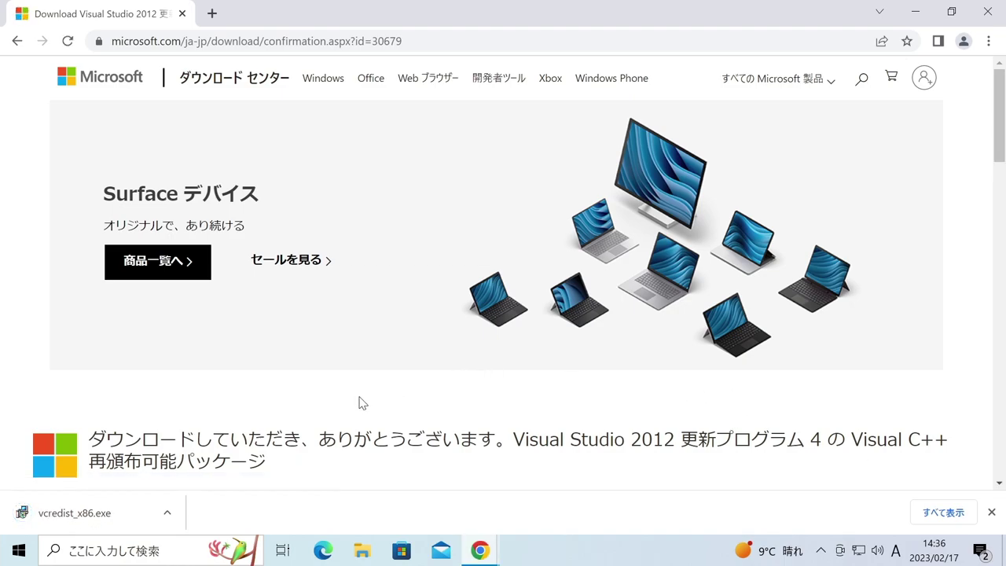
Step: Install the downloaded Visual C++ 2012 Redistributable (x86), accepting the license terms and allowing device changes, and close its setup dialog
click(121, 516)
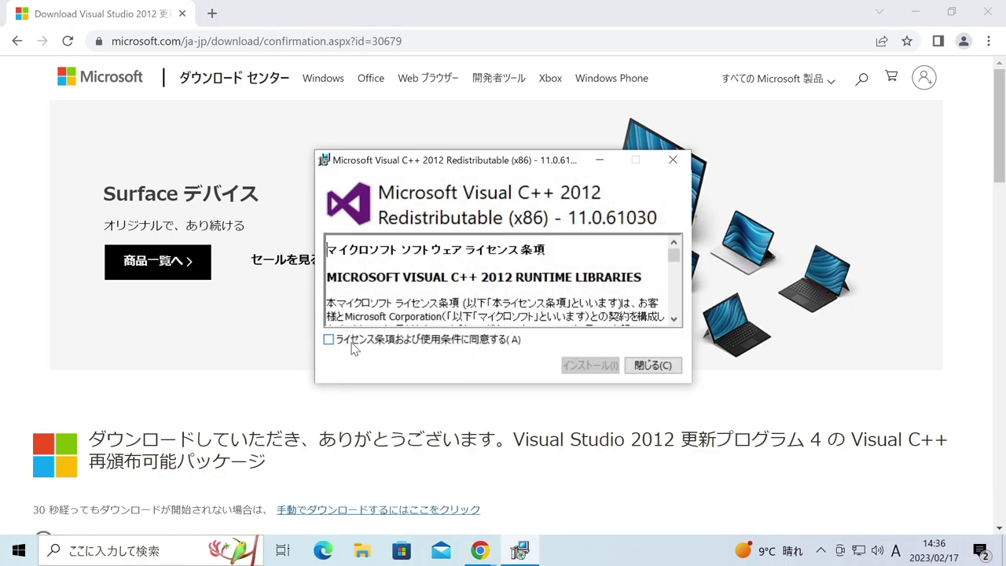
click(344, 343)
click(591, 368)
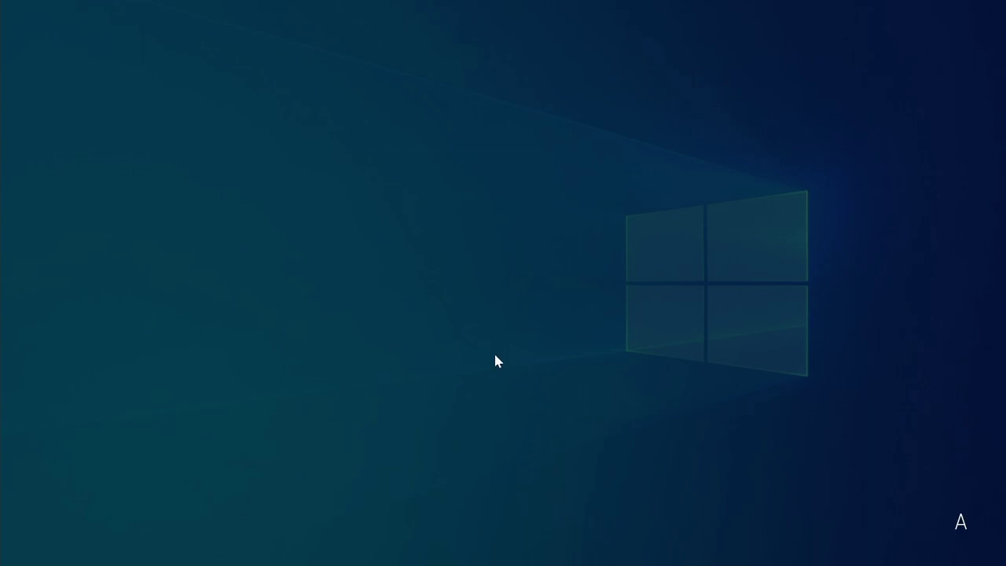
click(449, 380)
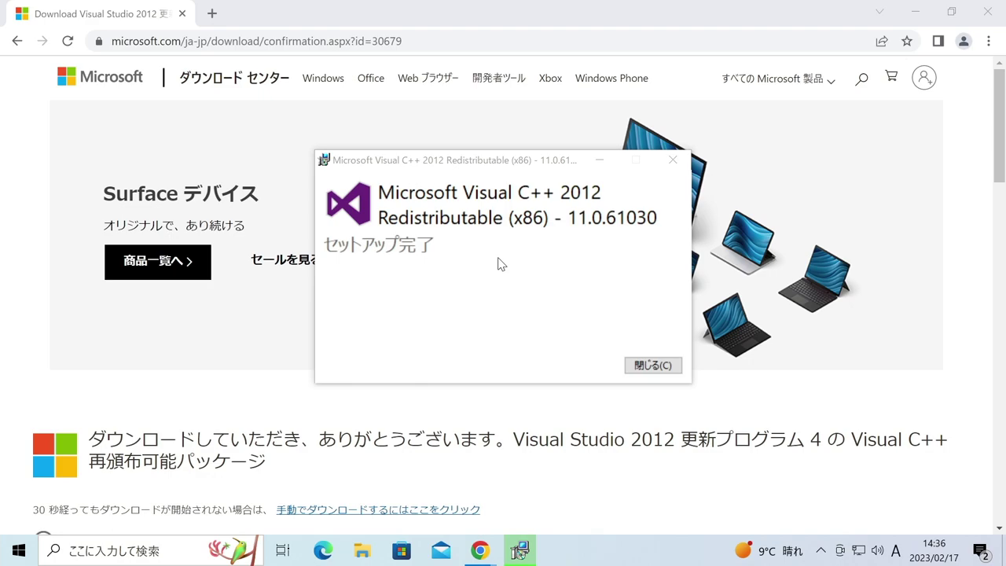
click(651, 369)
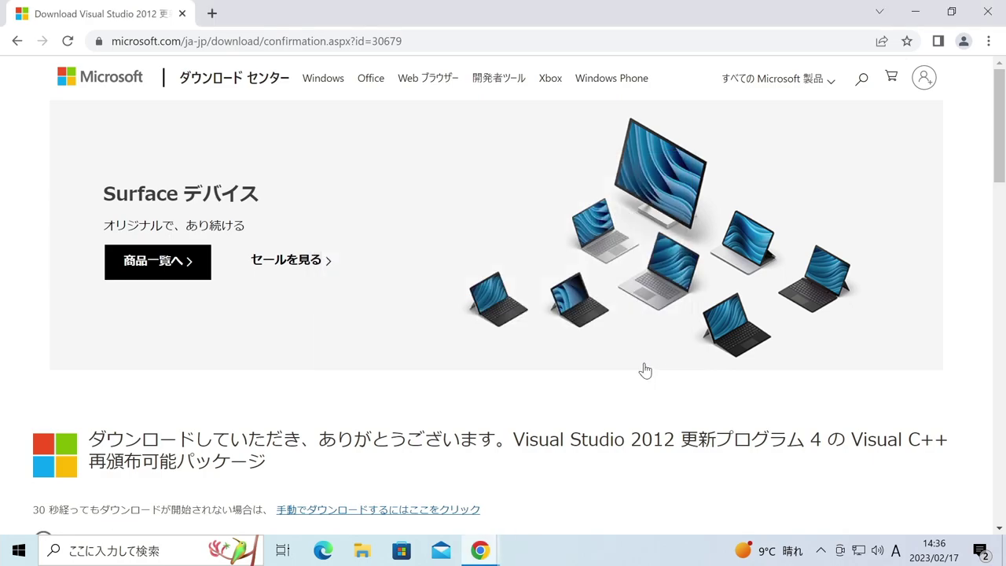
Step: Close the Visual C++ 2012 download window and go to the Visual C++ 2013 installation section of the LUCA Windows guide
click(989, 11)
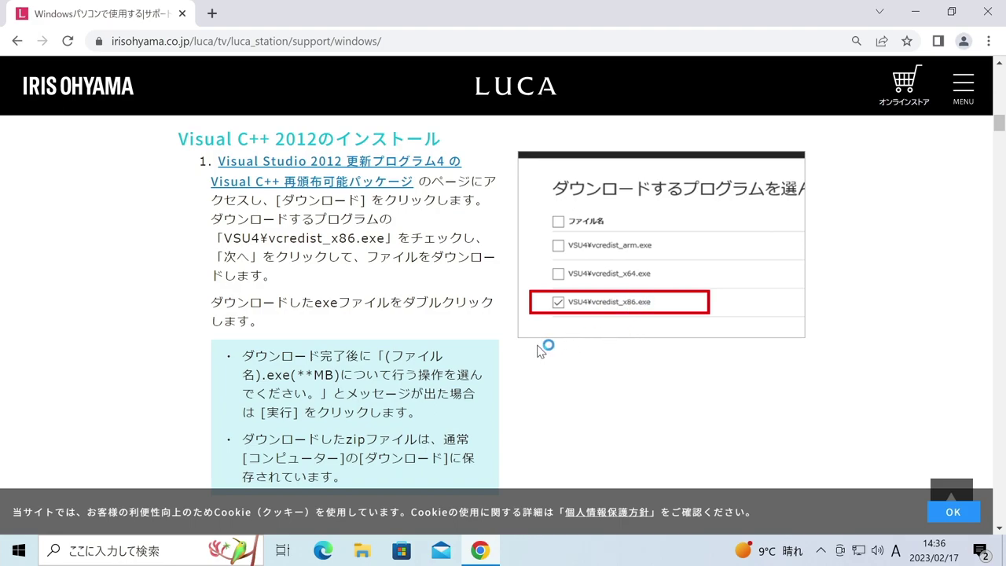
scroll(433, 352, down, 2)
scroll(432, 351, down, 2)
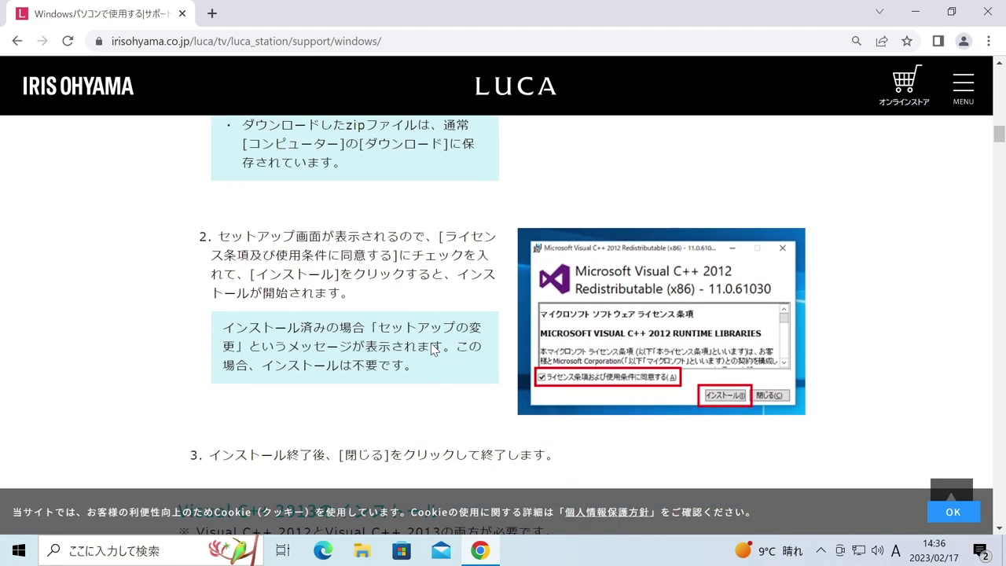
scroll(432, 343, down, 4)
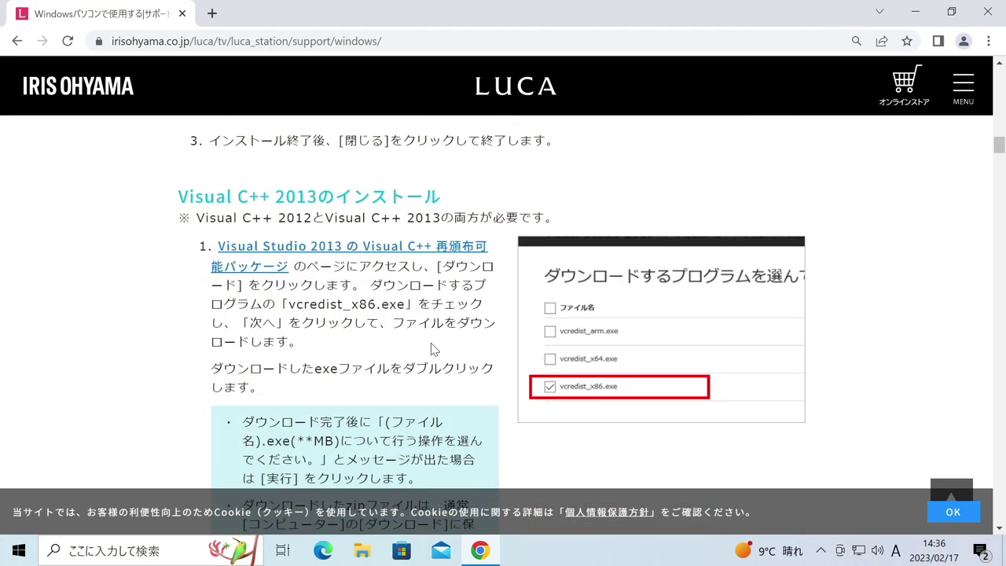
scroll(431, 346, down, 2)
scroll(432, 343, up, 2)
Step: Open the Visual Studio 2013 Visual C++ redistributable package page from the guide and download vcredist_x86.exe
click(408, 249)
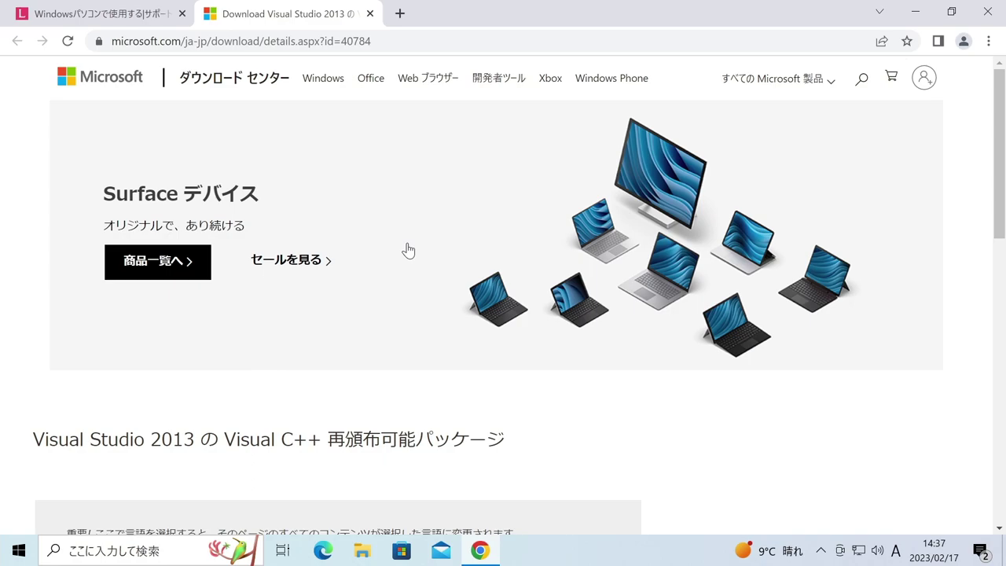
scroll(408, 250, down, 4)
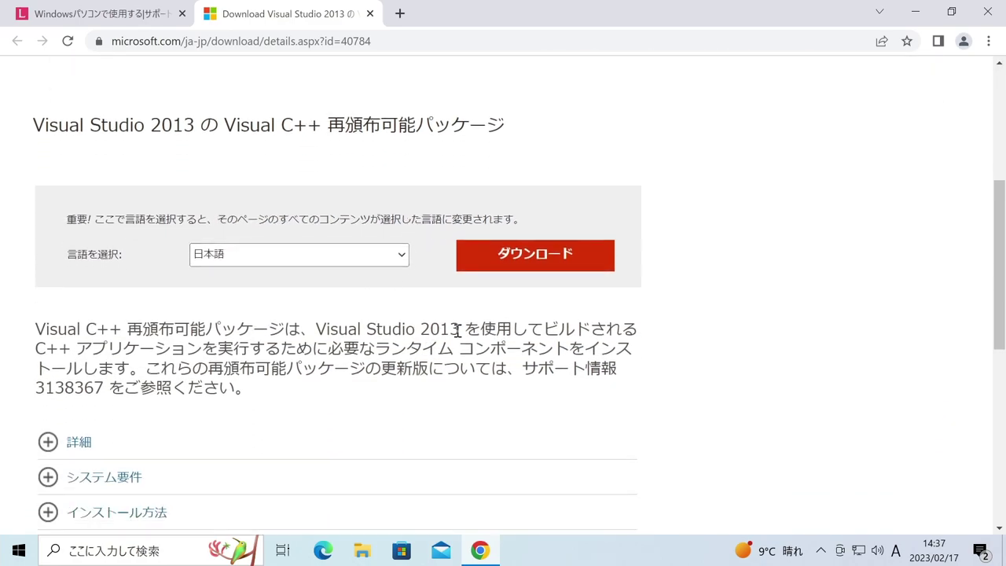
click(542, 257)
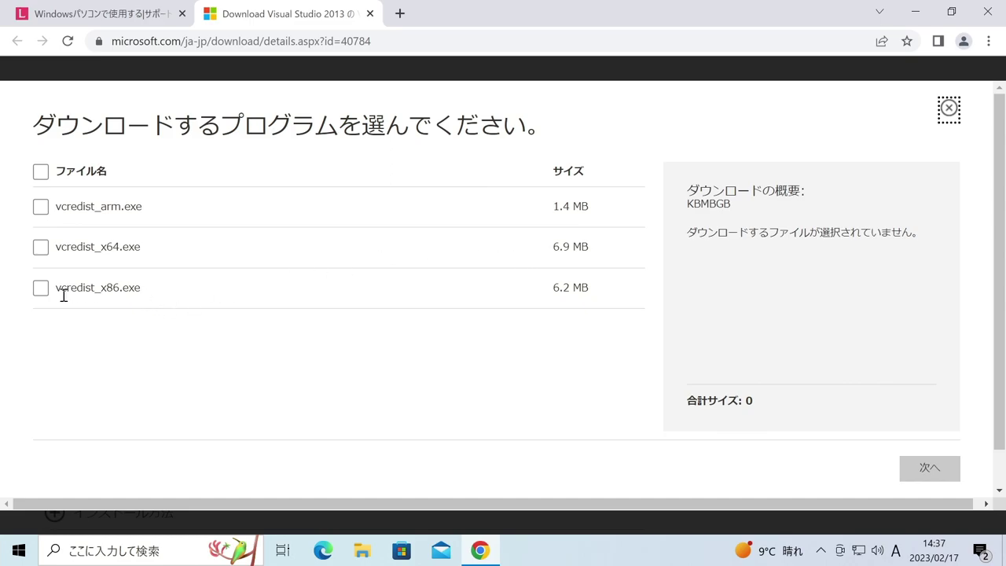
click(41, 289)
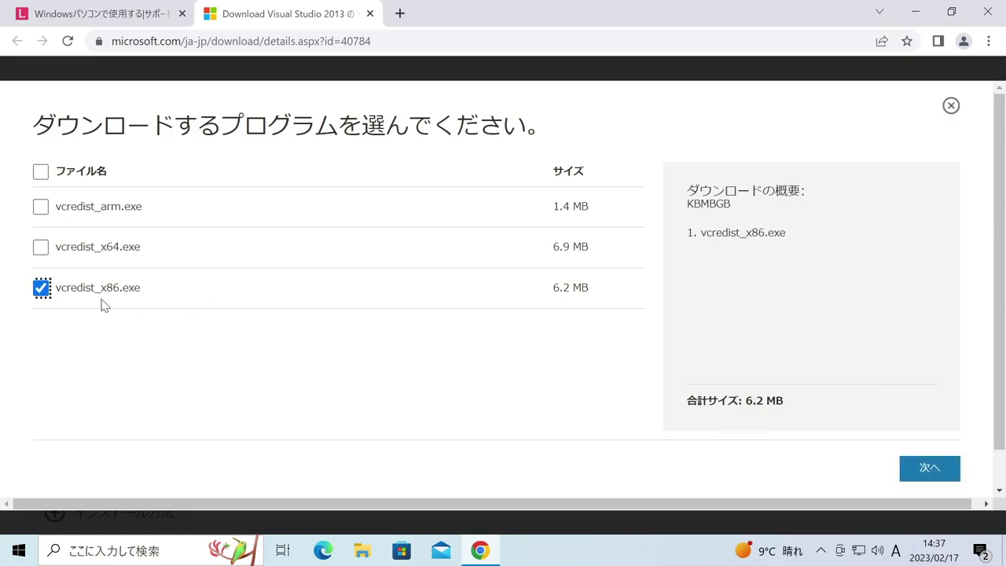
click(935, 470)
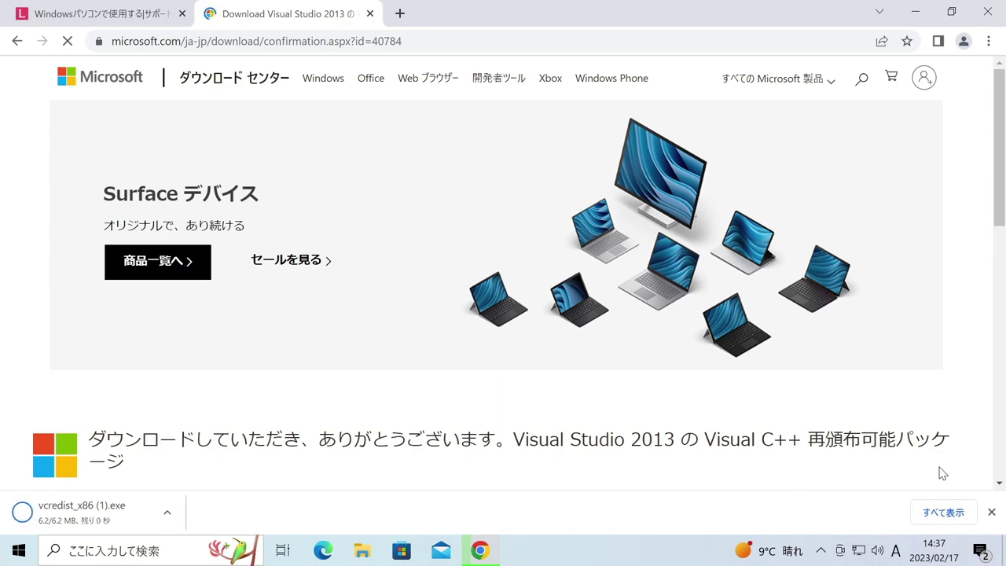
Step: Install the downloaded Visual C++ 2013 Redistributable (x86), accepting the license terms and allowing device changes, and close its setup dialog
click(111, 515)
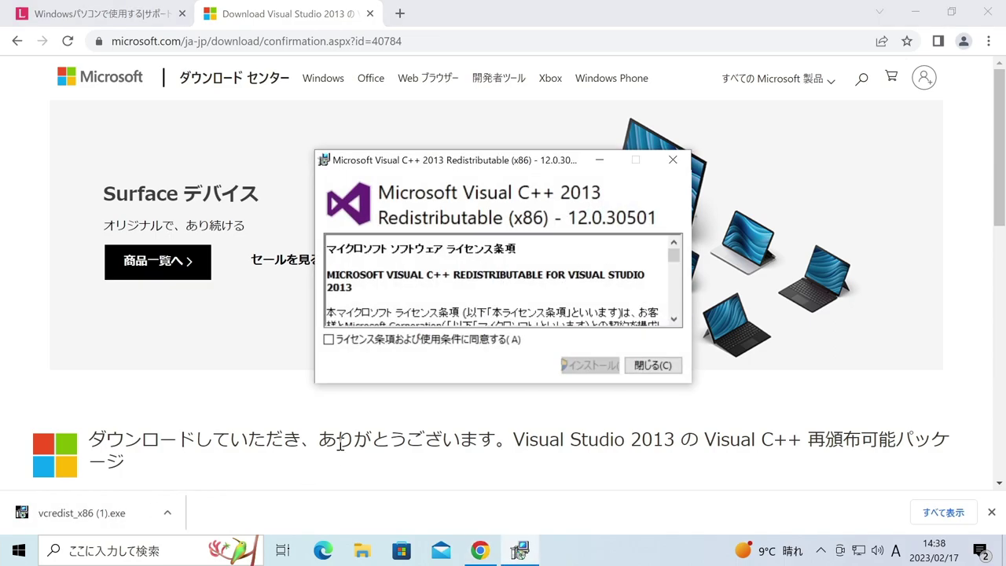
click(331, 340)
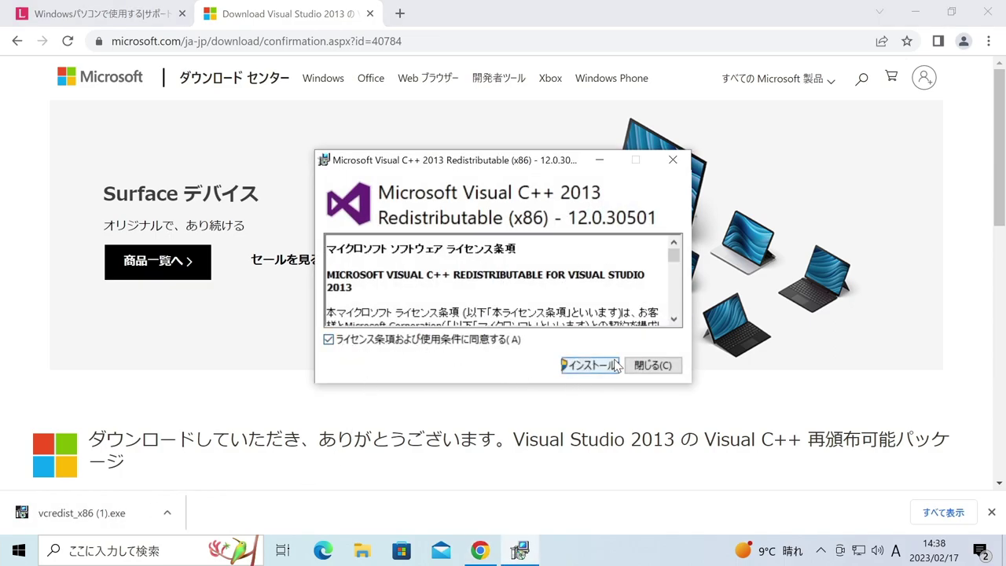
click(590, 364)
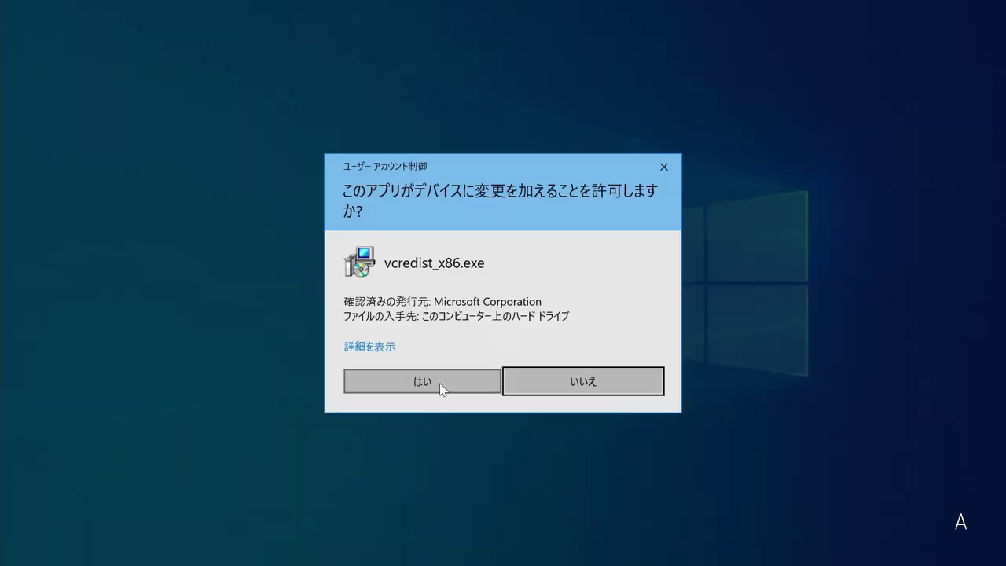
click(439, 383)
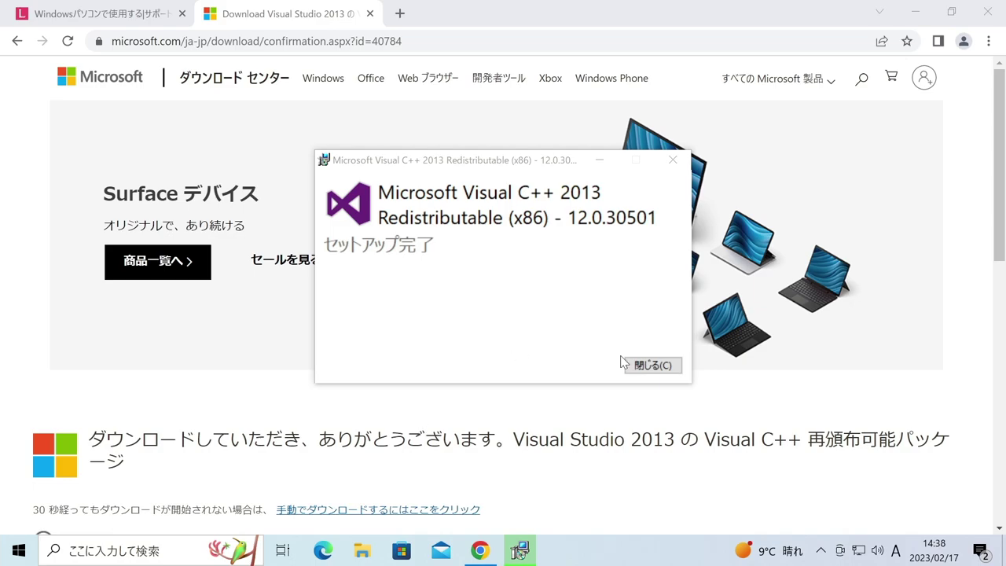
click(652, 366)
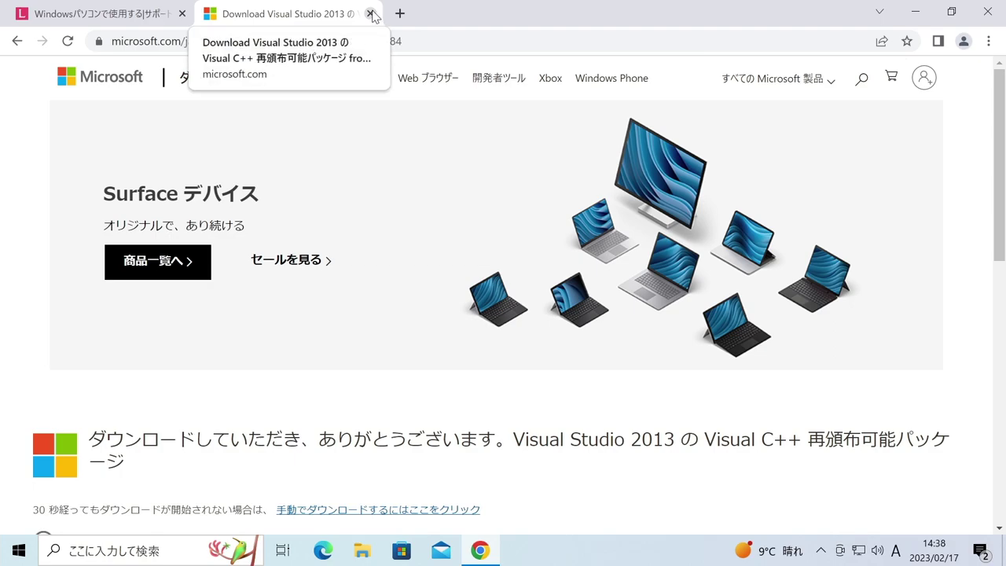
Step: Close the Visual C++ 2013 download page and open the ダウンロードページ link in the guide's LUCA Station app installation section
click(370, 14)
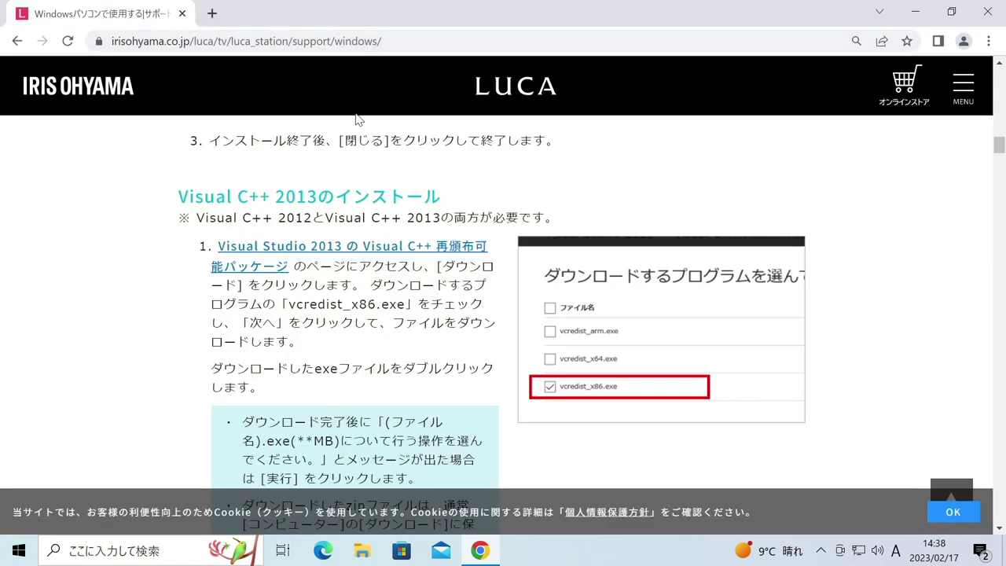
scroll(334, 328, down, 7)
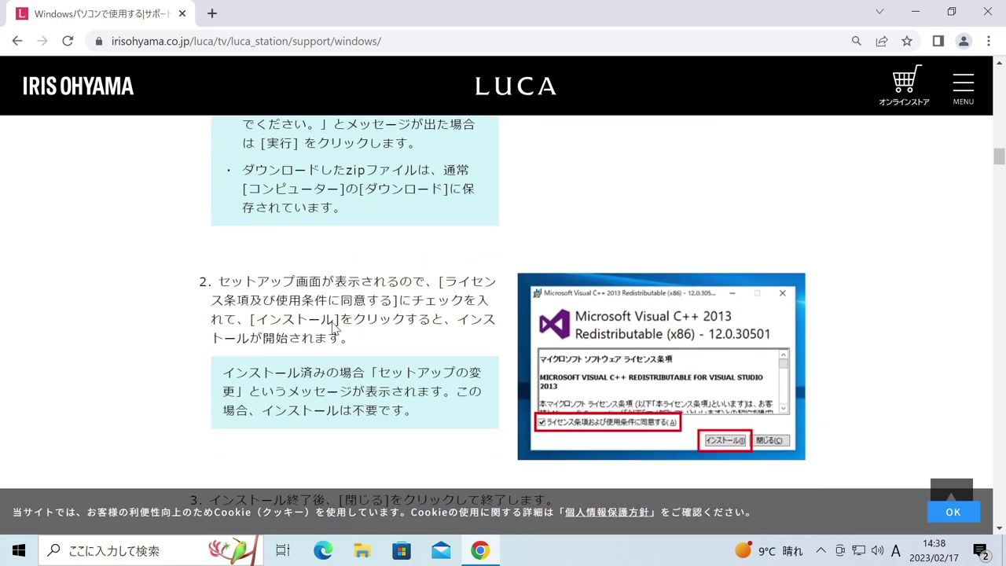
scroll(333, 327, down, 4)
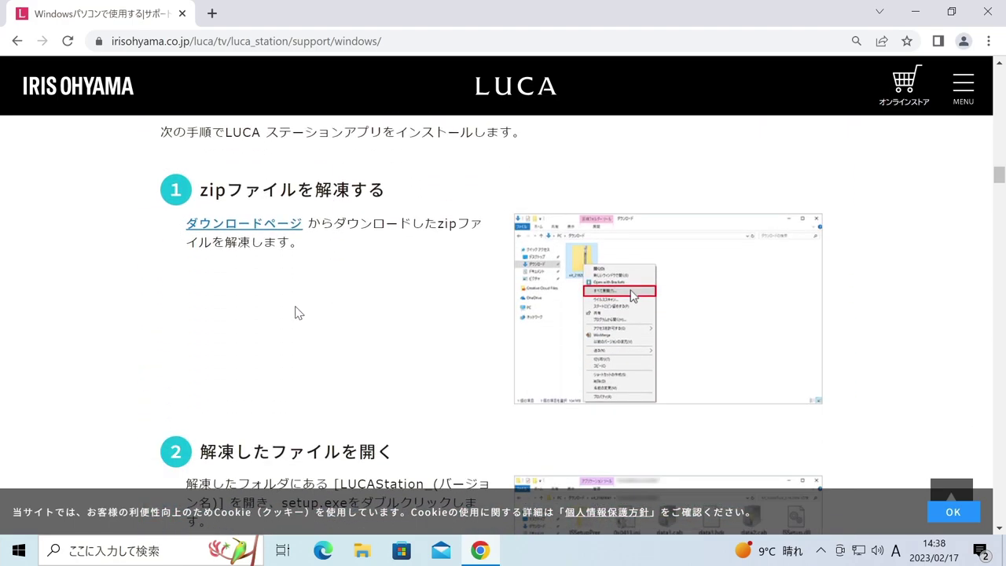
click(268, 228)
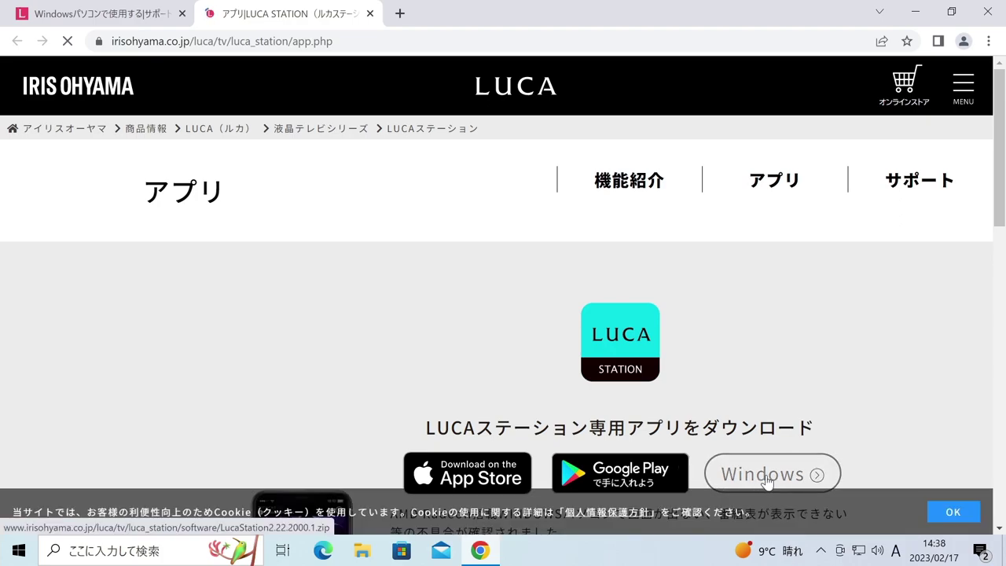
Step: Accept the cookie notice and download the Windows version of the LUCA Station app as a zip file
click(957, 516)
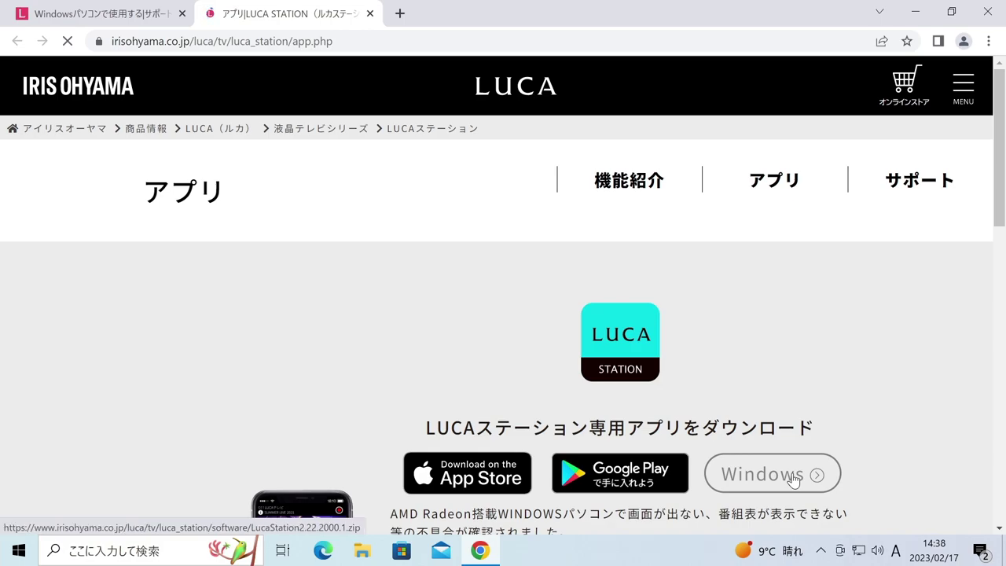
click(792, 477)
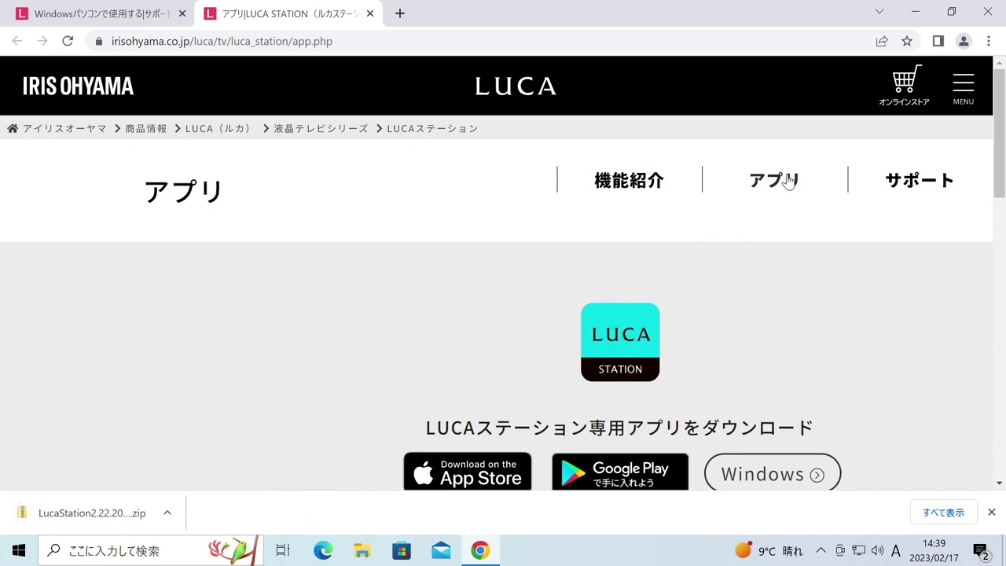
click(964, 85)
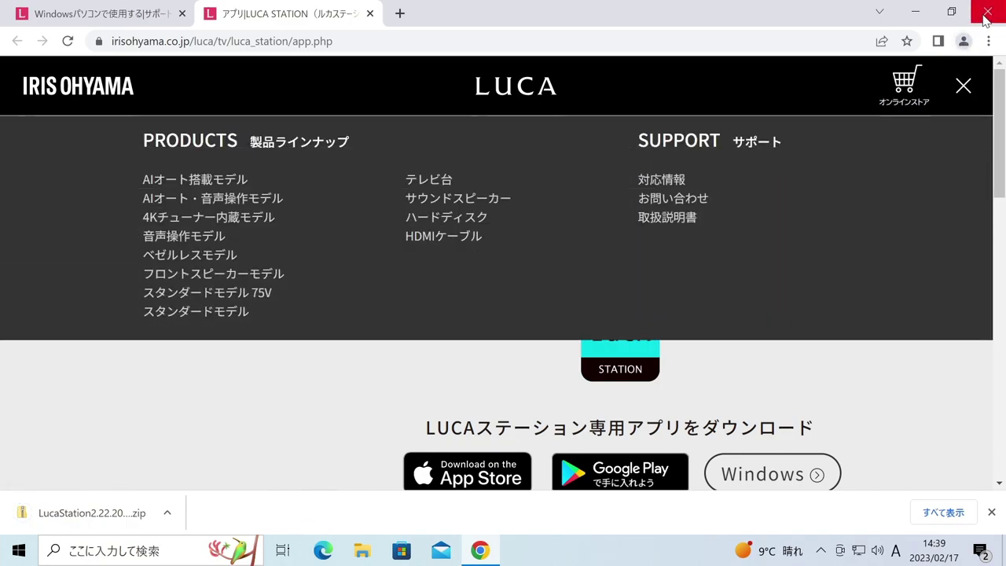
Step: Close the browser and open the user's personal folder from the desktop
click(986, 16)
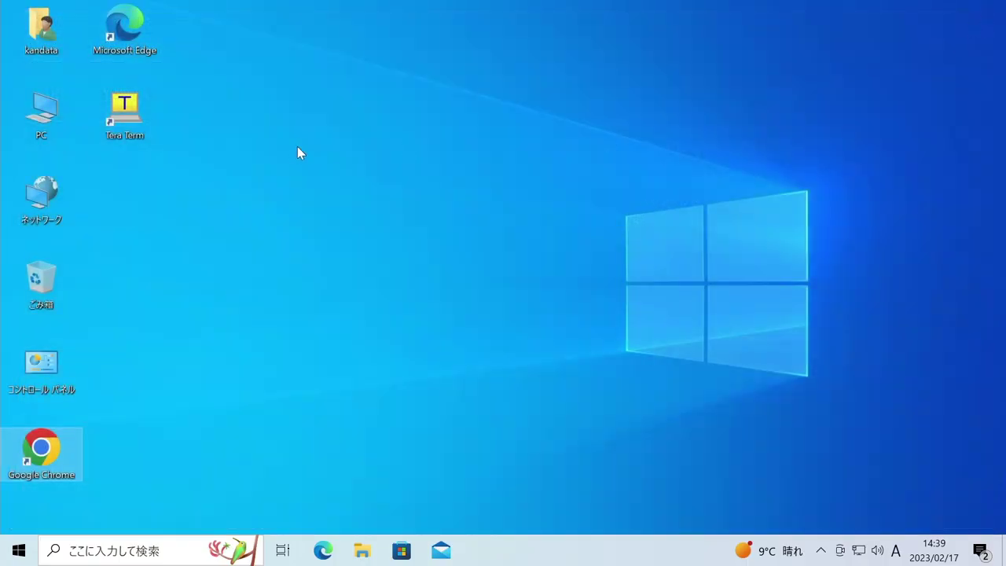
click(38, 23)
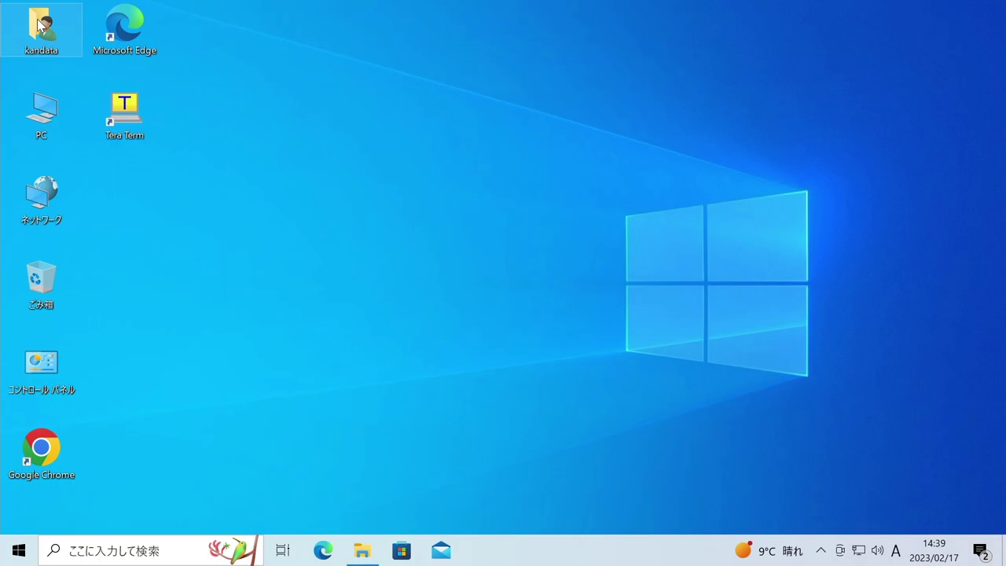
double_click(37, 23)
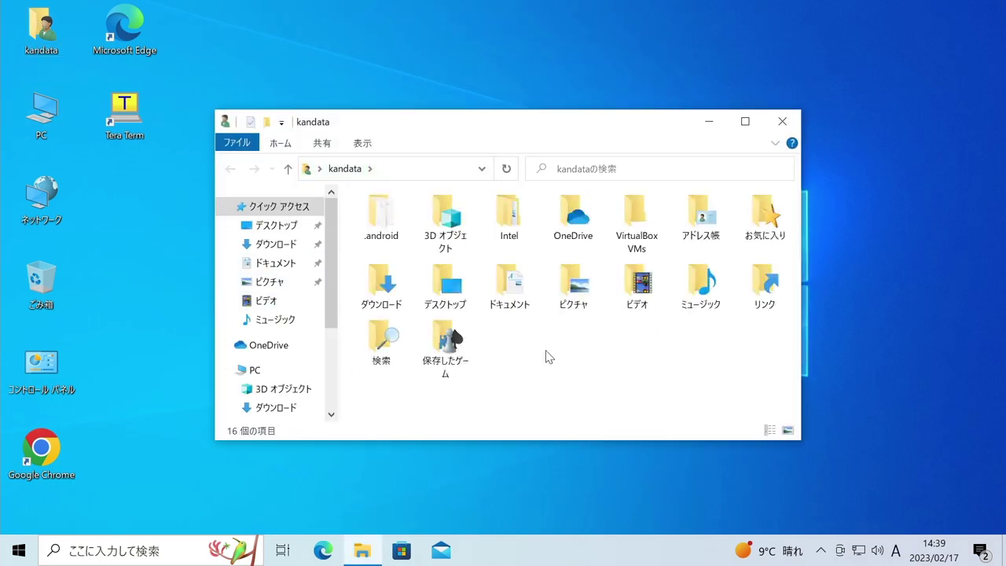
Step: Extract the LucaStation2.22.2000.1 folder from its zip file in the ダウンロード folder onto the desktop
double_click(380, 294)
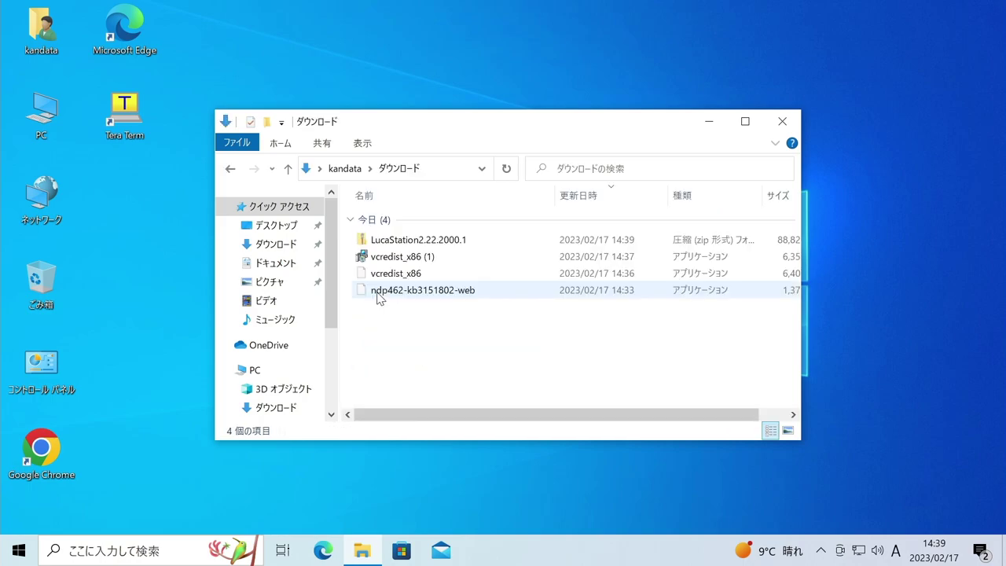
click(423, 244)
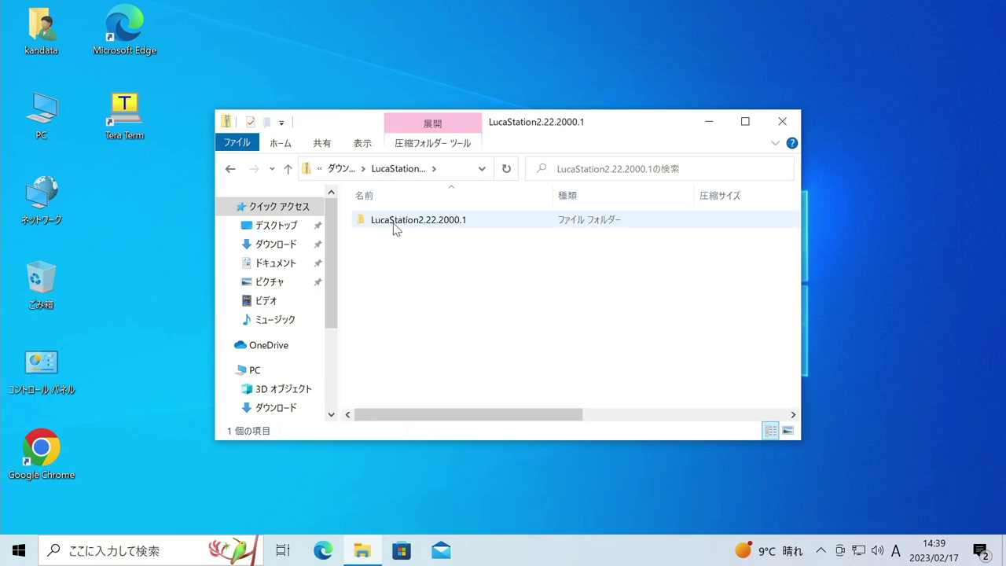
click(377, 223)
drag(377, 223, 377, 85)
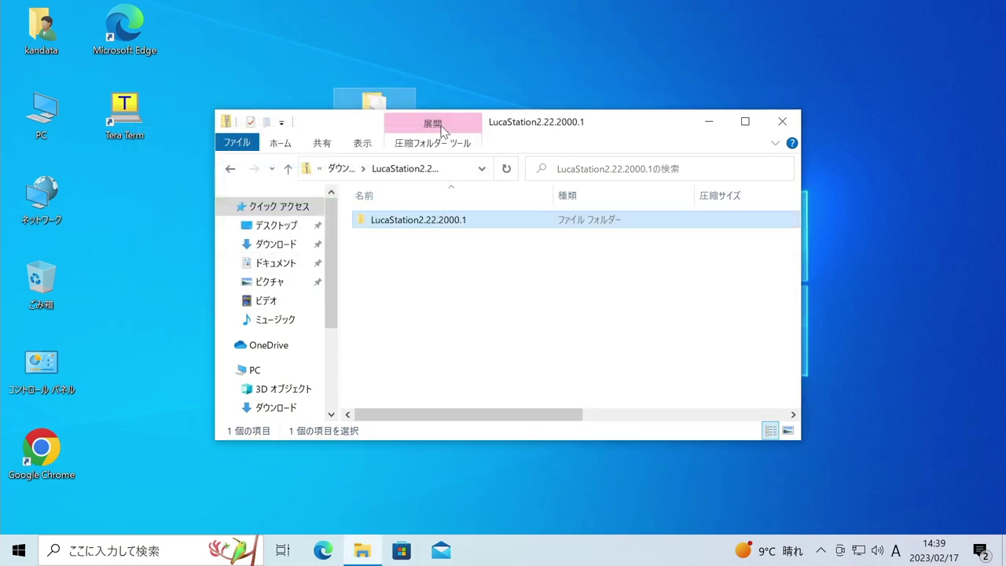
Step: Delete the LucaStation zip and all the installer files from the ダウンロード folder, and close the folder window
click(232, 172)
drag(448, 344, 395, 237)
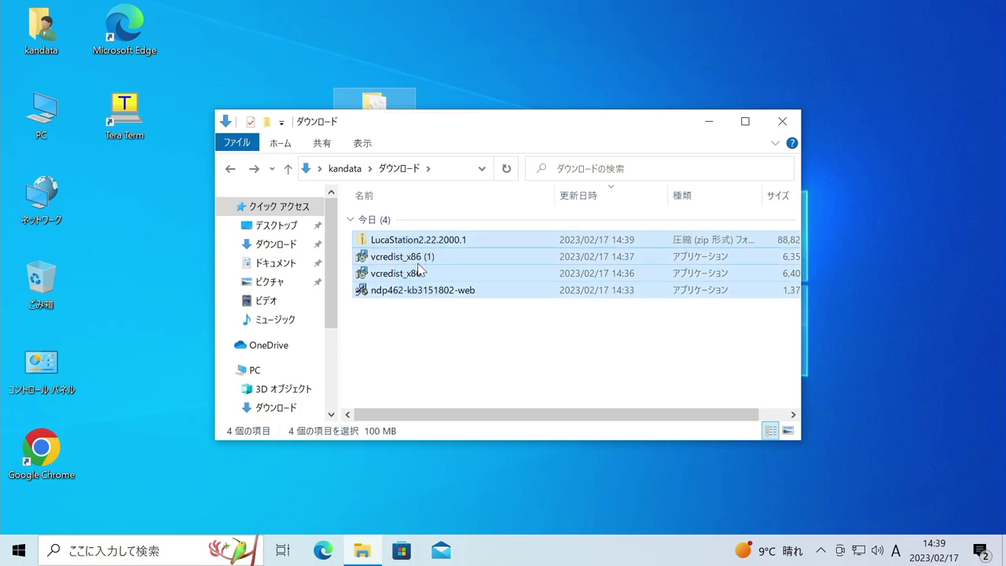
key(Delete)
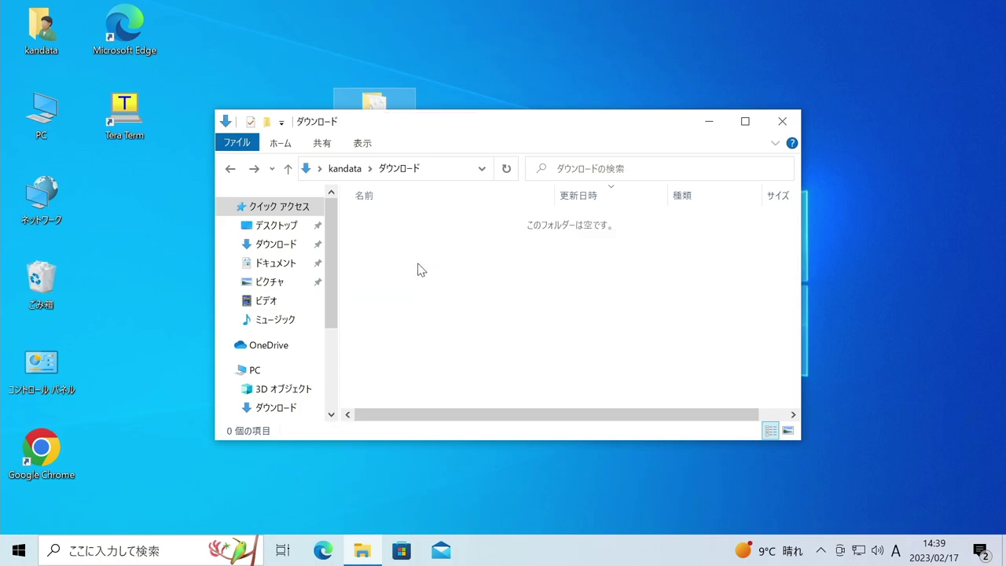
click(783, 121)
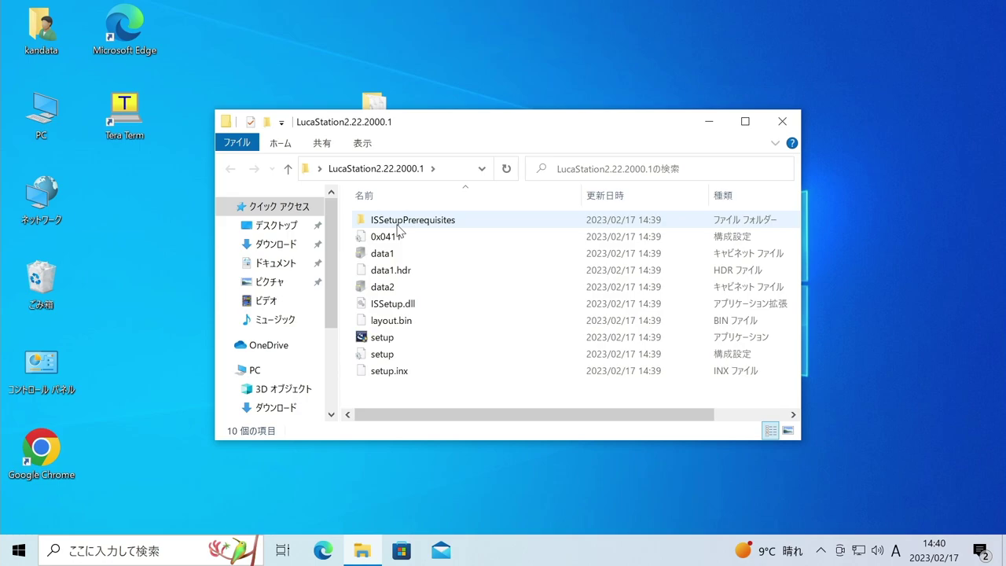
Step: Install LUCA STATION with the setup application in the desktop LucaStation2.22.2000.1 folder, allowing device changes and choosing to restart the computer immediately
double_click(395, 340)
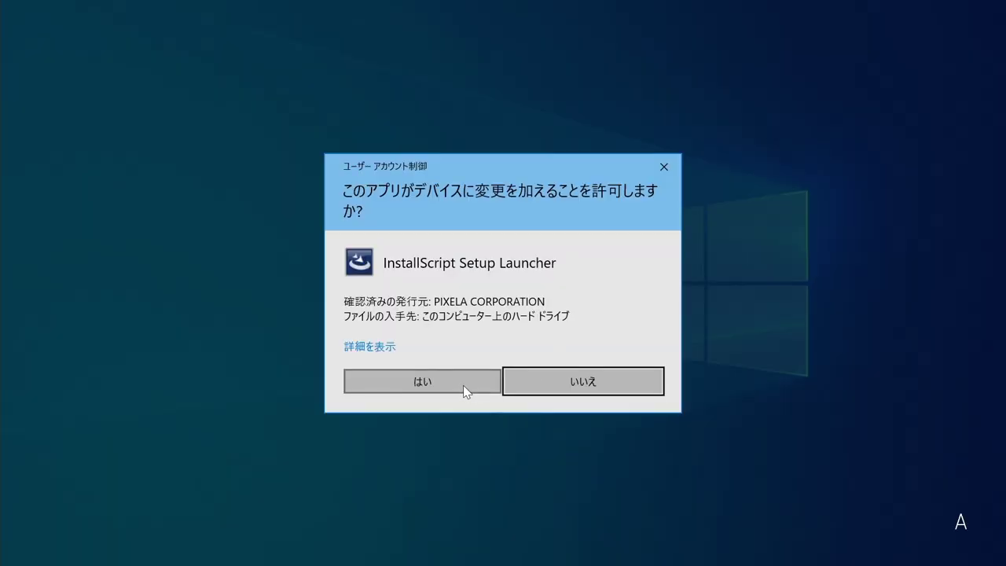
click(463, 385)
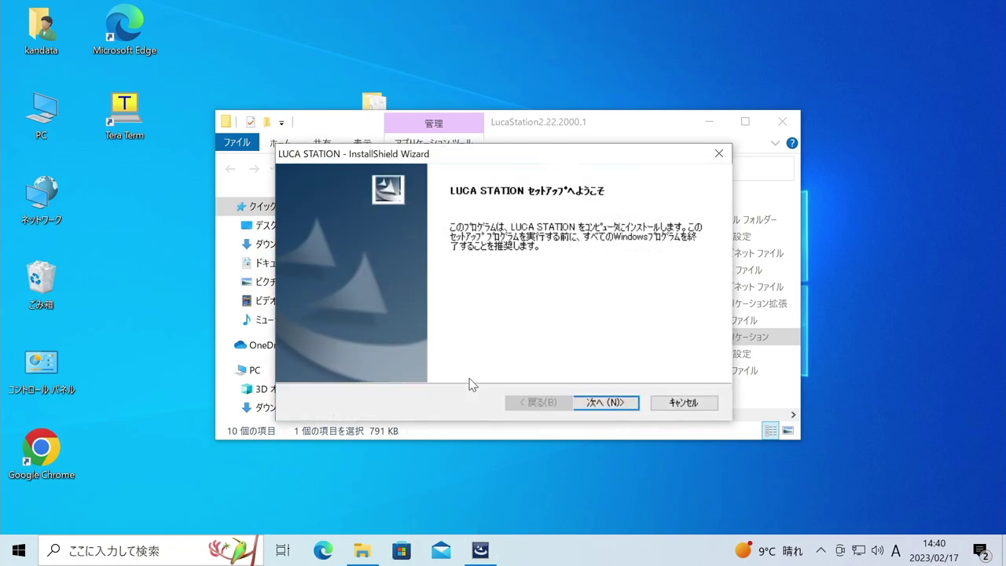
click(588, 406)
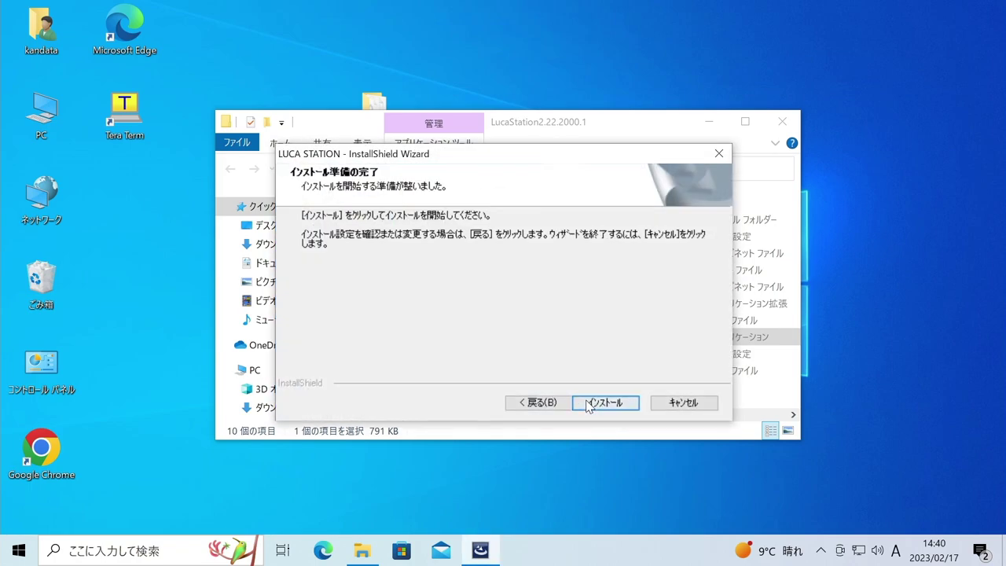
click(591, 402)
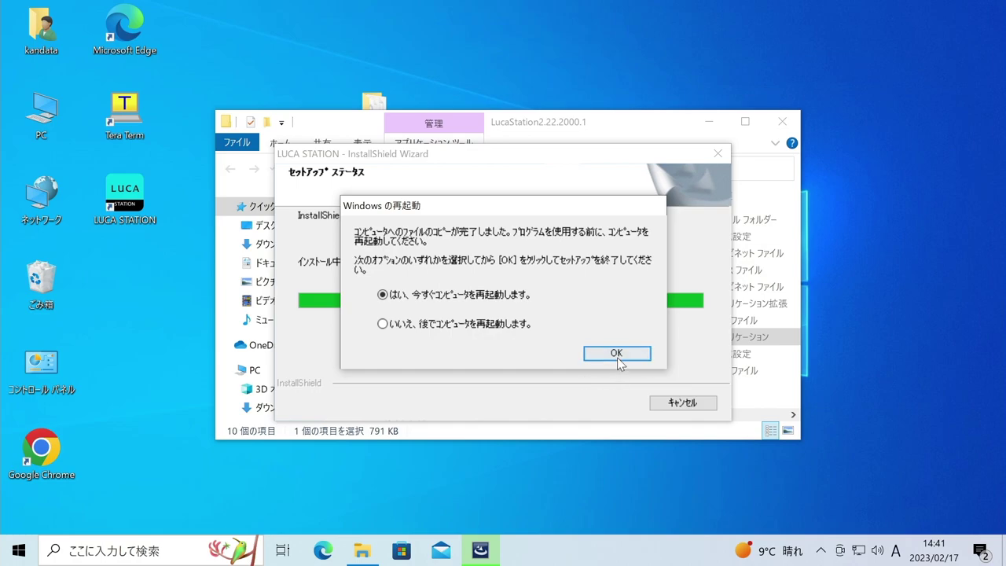
click(618, 359)
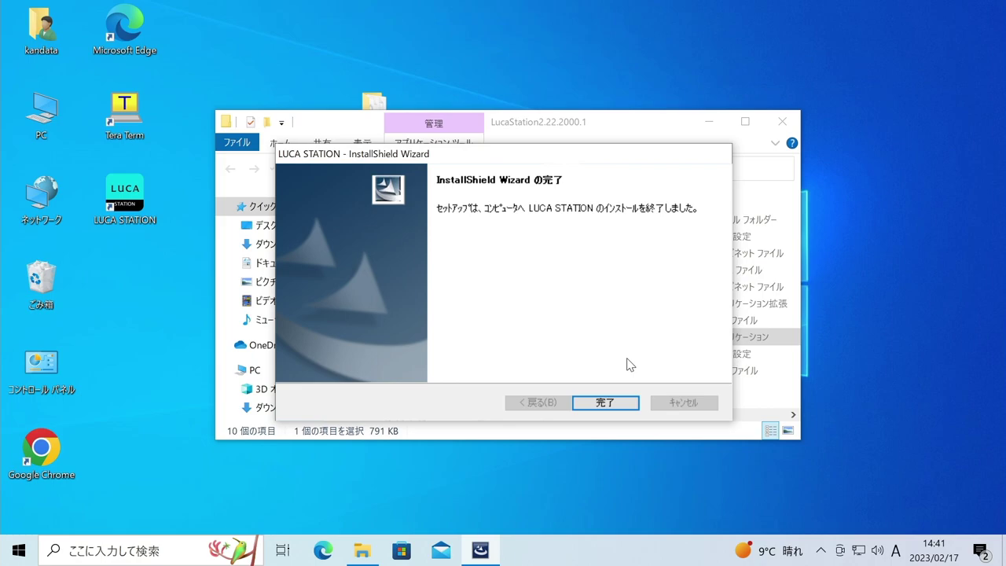
click(621, 405)
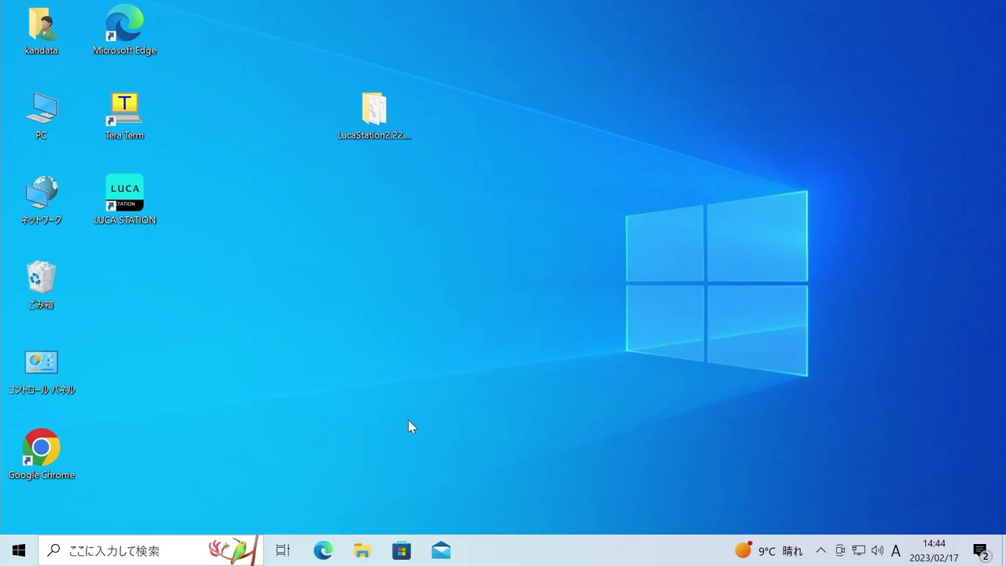
Step: Open Google Chrome from the desktop and load the suggested Amazon address amazon.co.jp/code
double_click(45, 446)
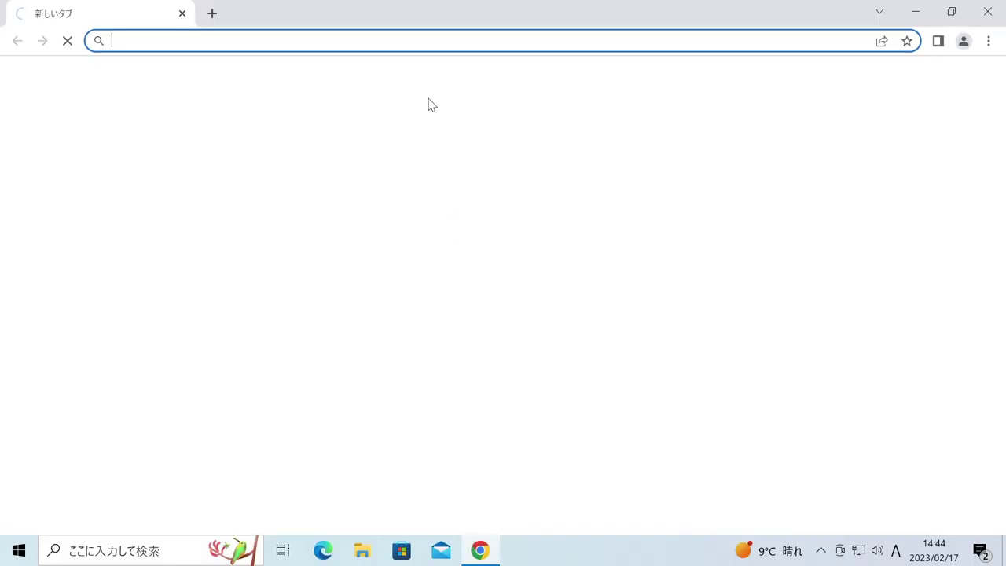
click(453, 44)
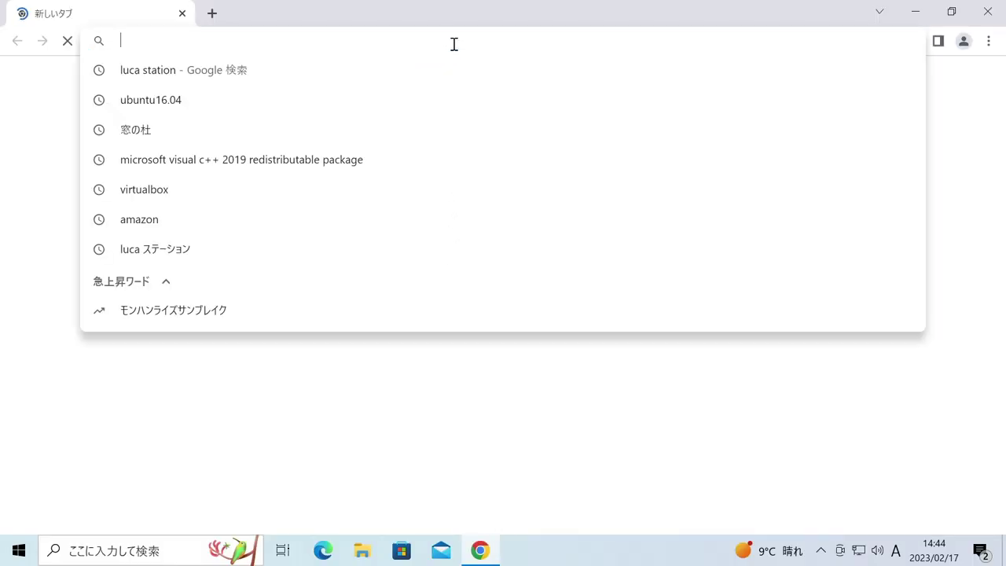
text(A)
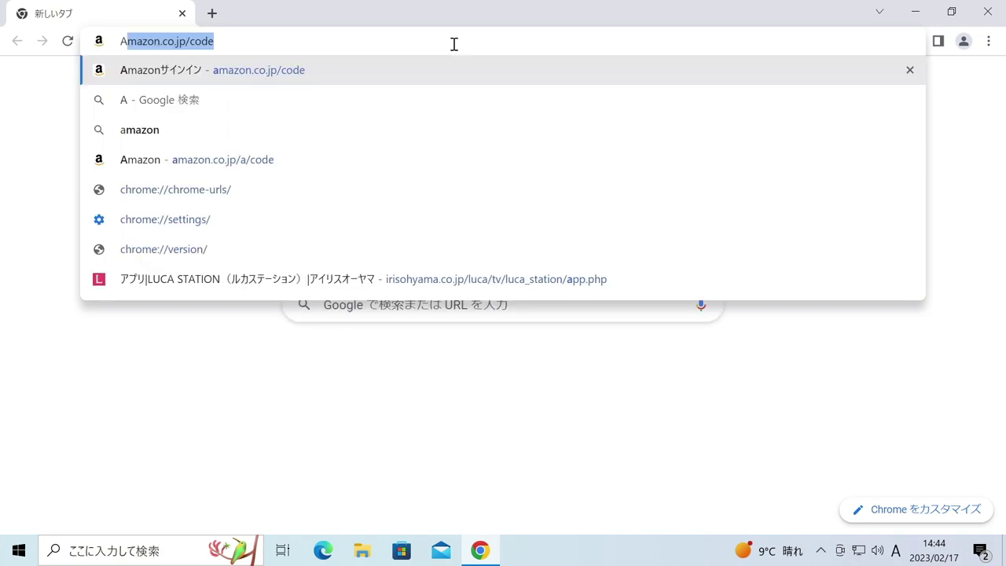
text(mazon)
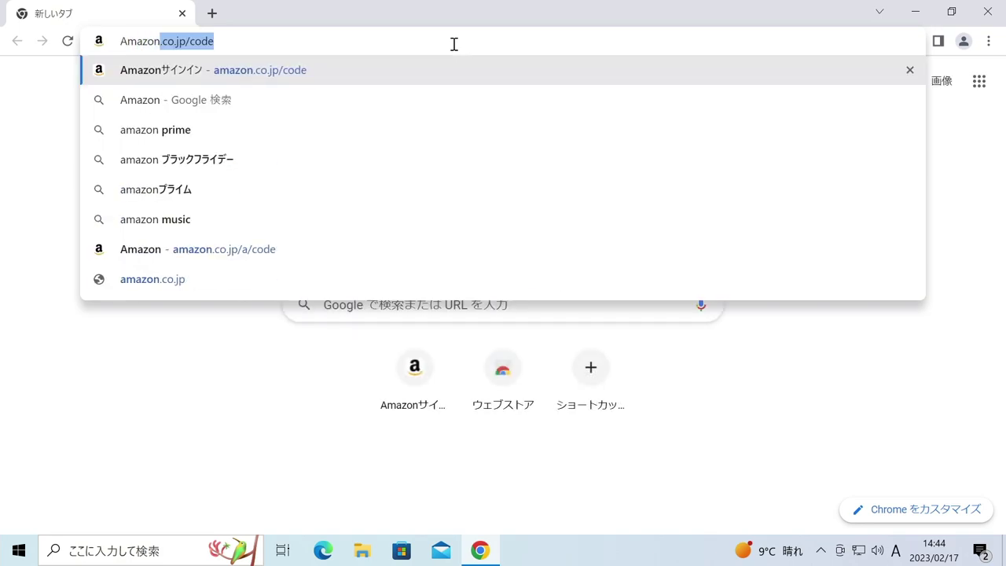
key(Return)
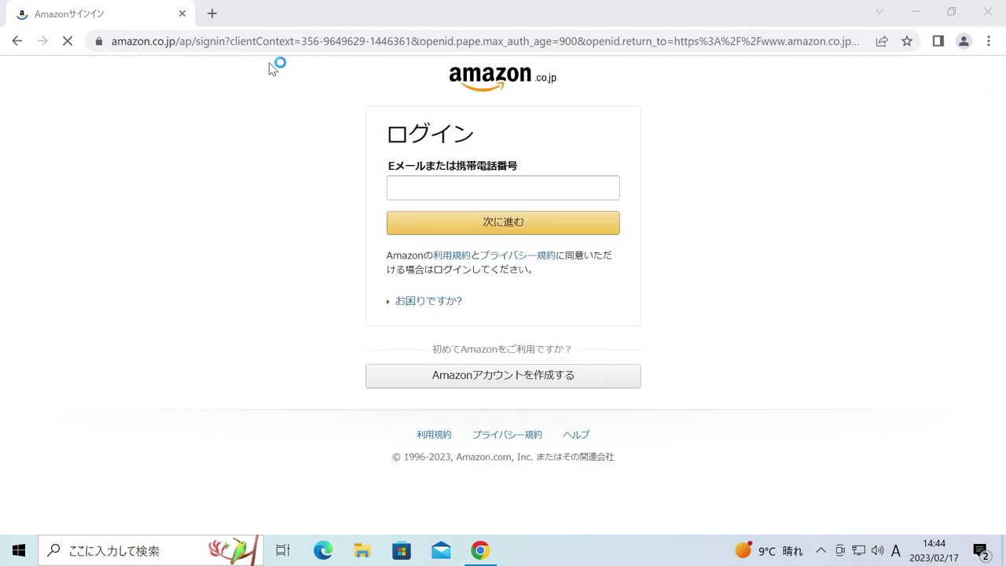
Step: Go to the Amazon home page at amazon.co.jp
click(243, 41)
text(amazon.co.jp/code)
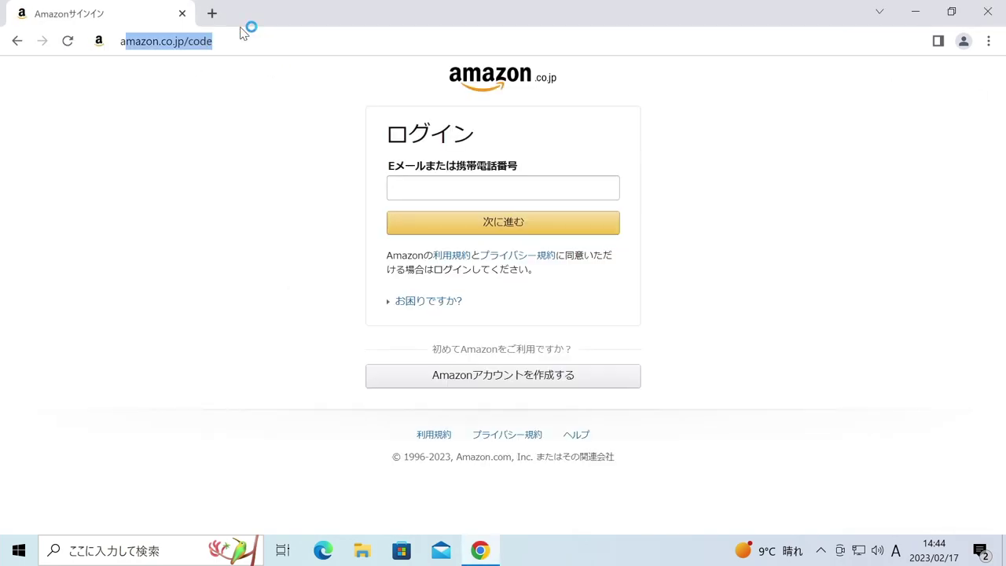
key(Right)
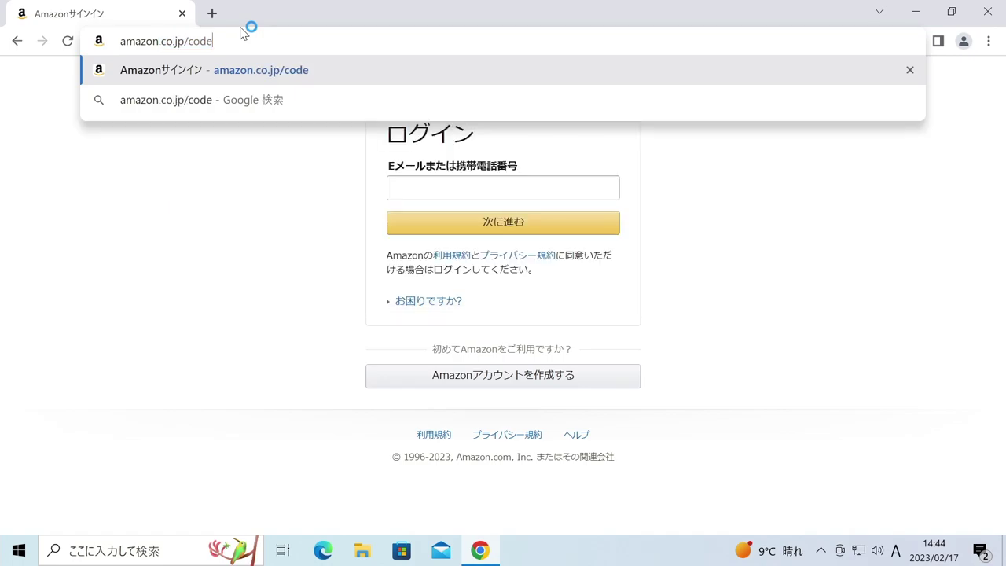
key(BackSpace)
key(BackSpace)
key(BackSpace)
key(BackSpace)
key(BackSpace)
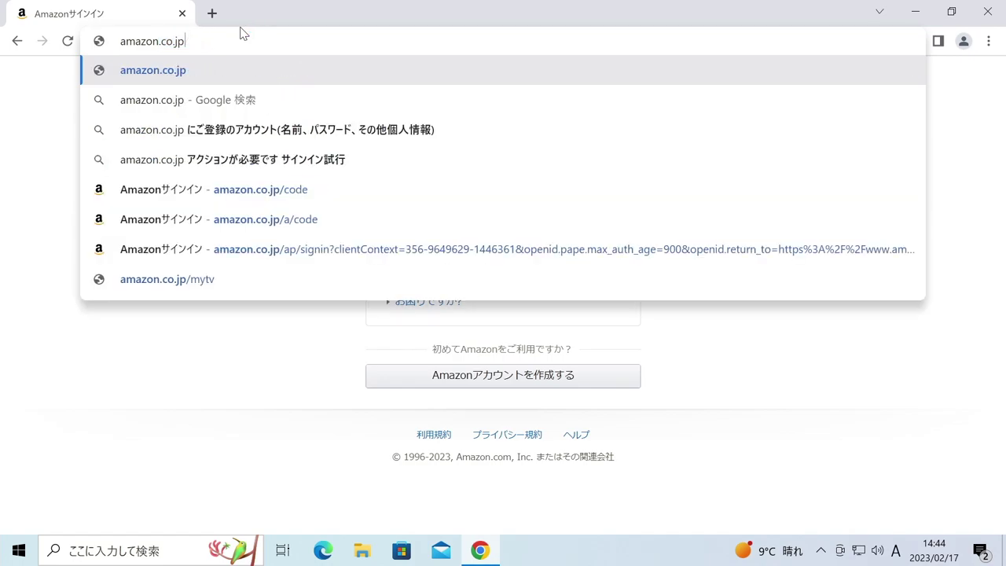
key(Return)
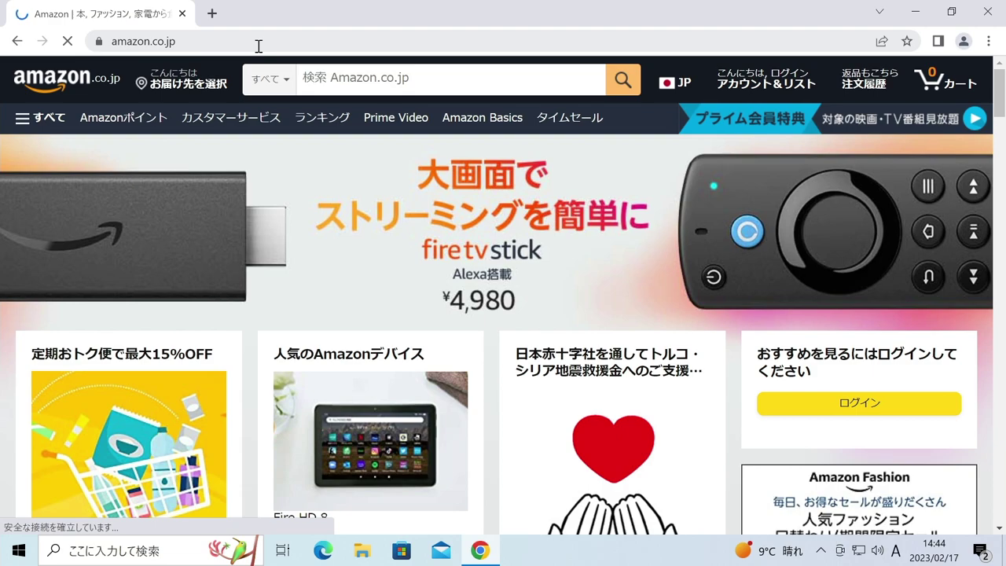
Step: Search Amazon for lucaステーション and check the price of the アイリスオーヤマ LUCA tuner among the results
click(386, 76)
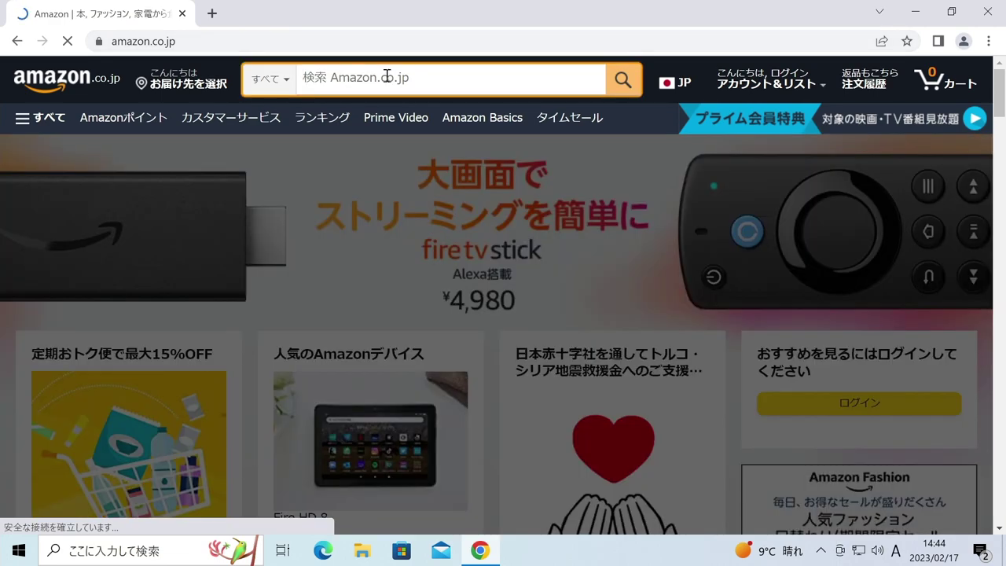
text(Lu)
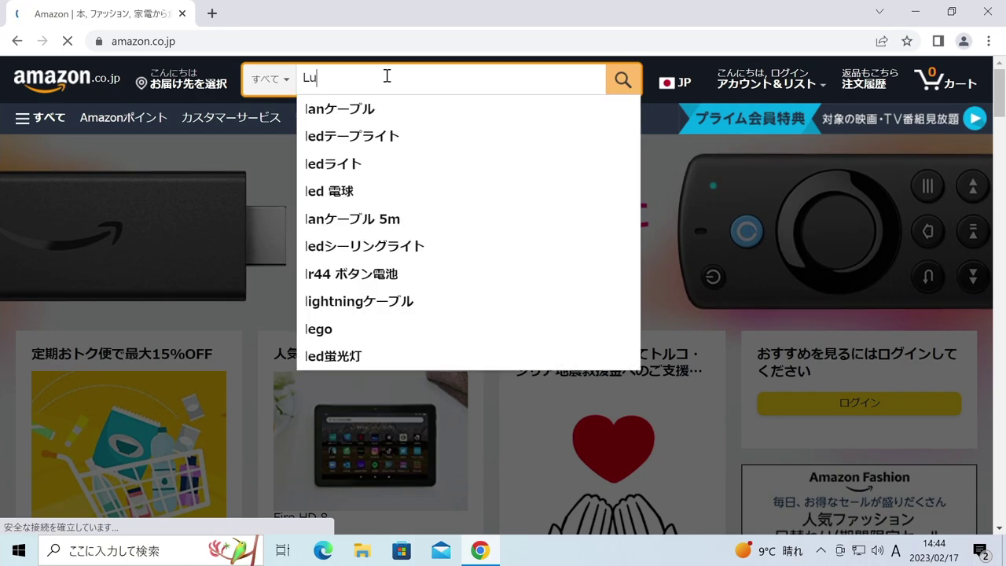
text(caS)
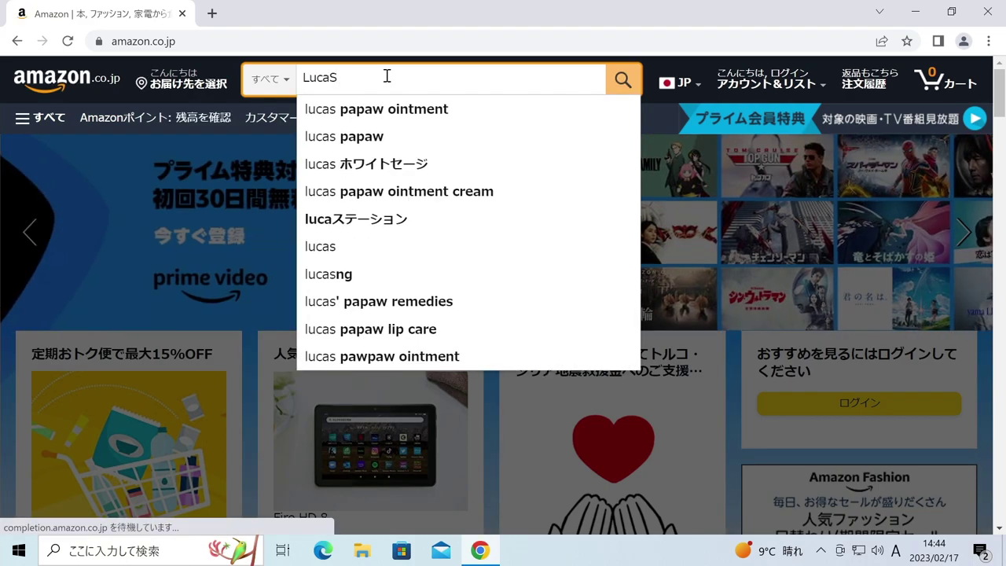
key(Down)
key(Down)
key(Down)
key(Down)
key(Down)
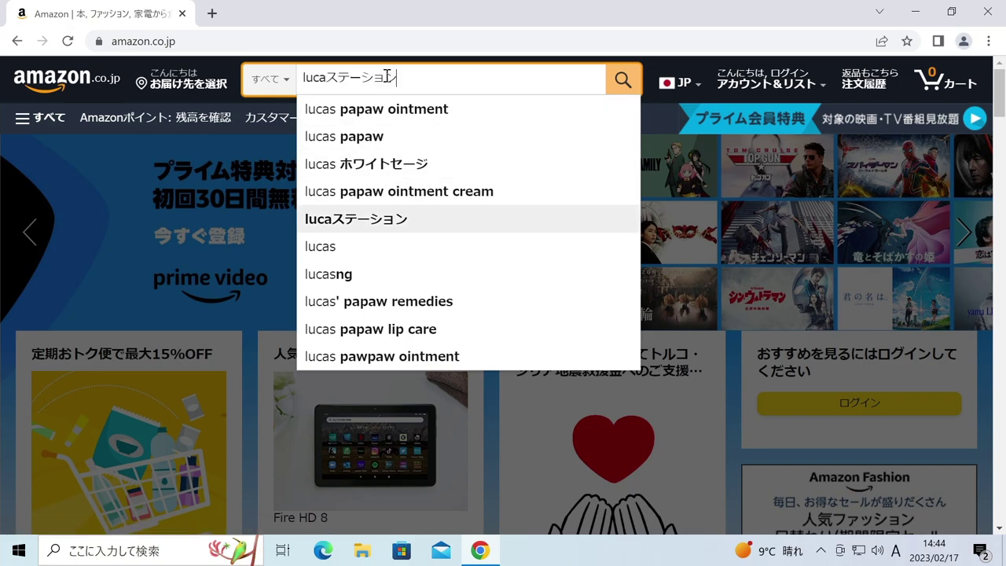
key(Return)
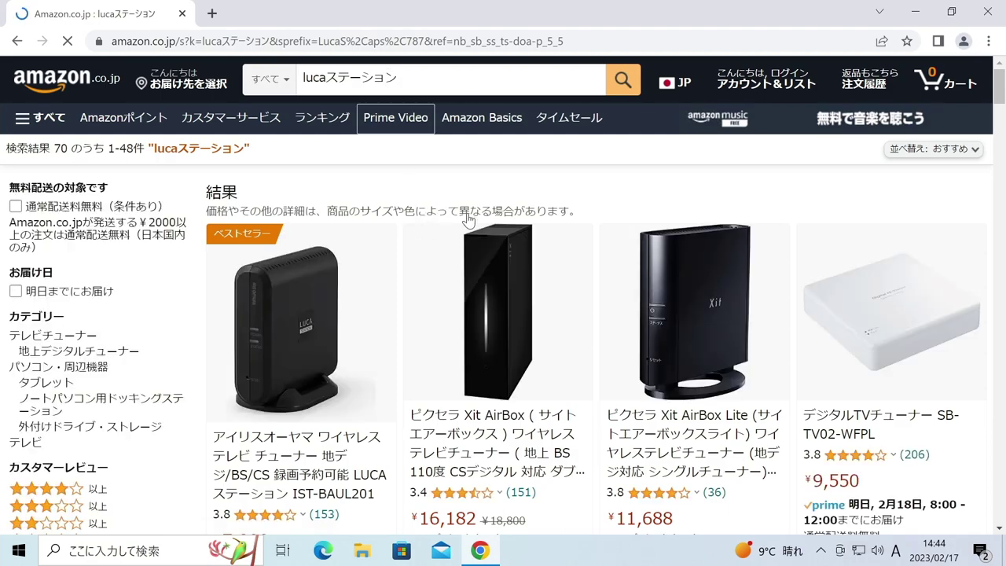
scroll(338, 416, down, 1)
scroll(339, 415, down, 1)
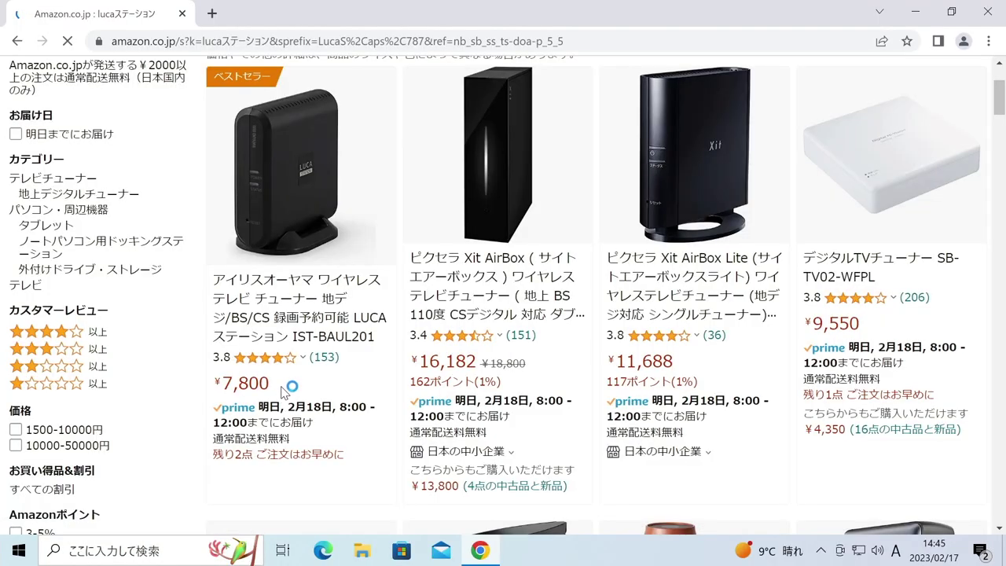
scroll(278, 382, up, 2)
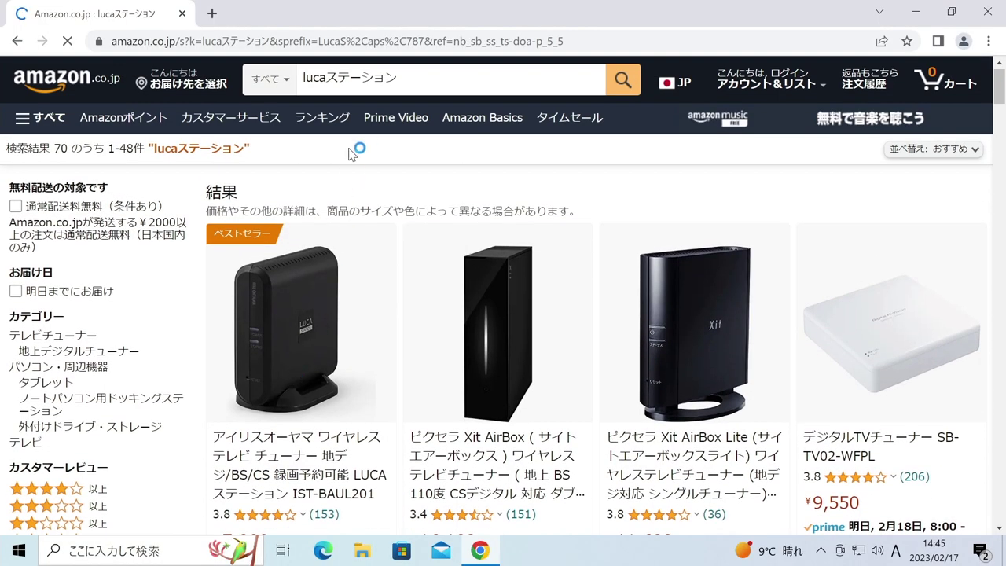
Step: Search Amazon for nasne バッファロー and check the price of the nasne HDD recorder among the results
click(427, 81)
drag(427, 82, 197, 83)
text(N)
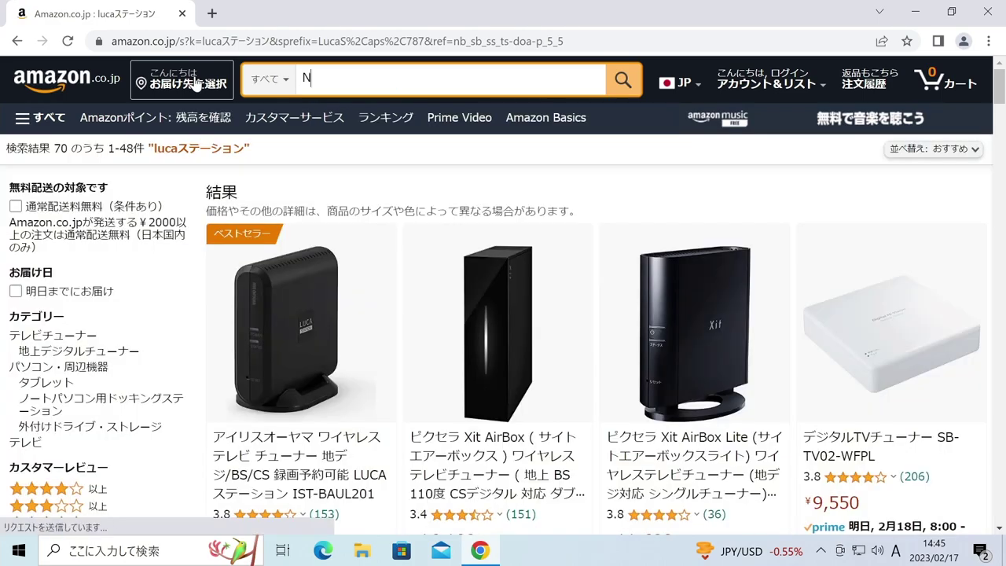
text(as)
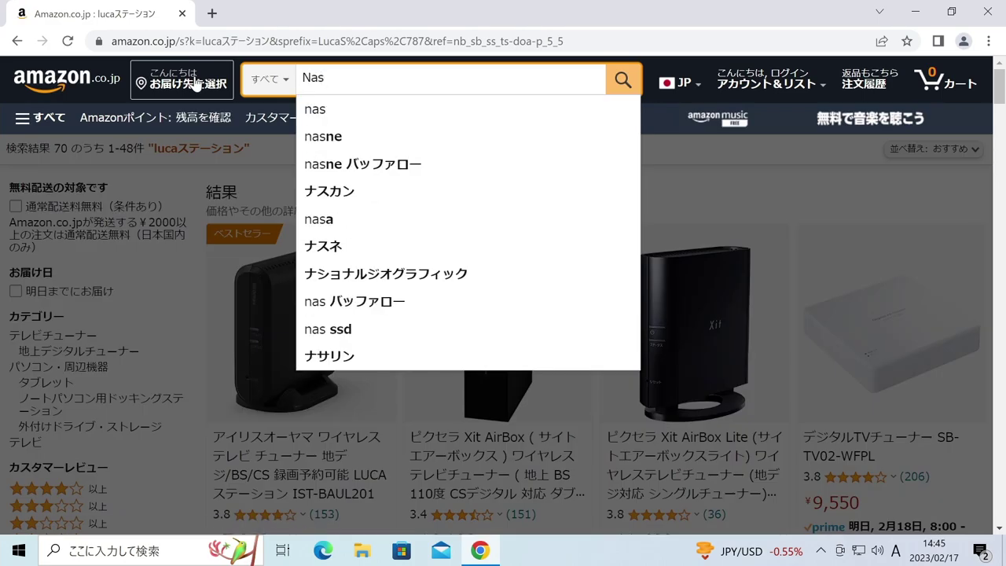
key(Down)
key(Down)
key(Down)
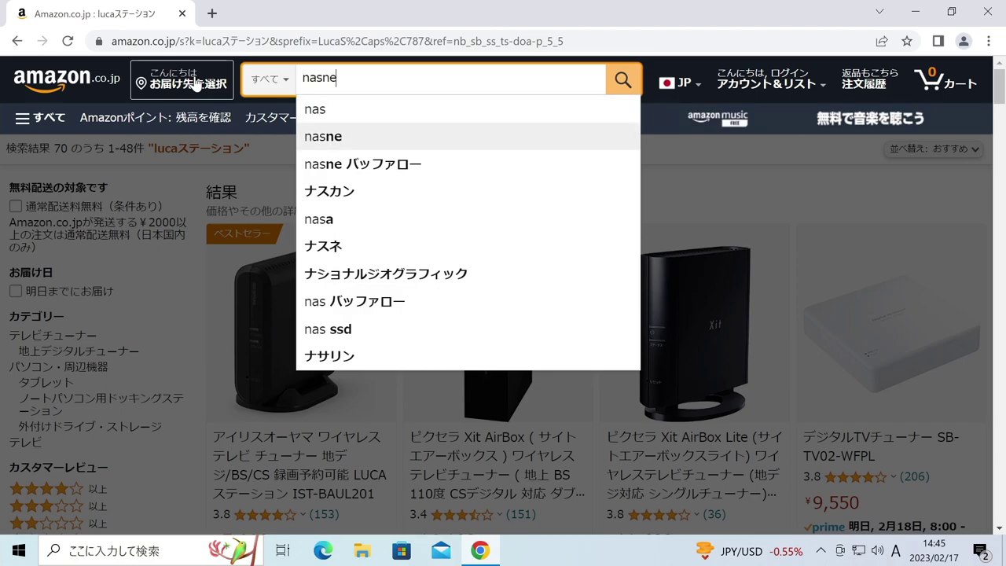
key(Return)
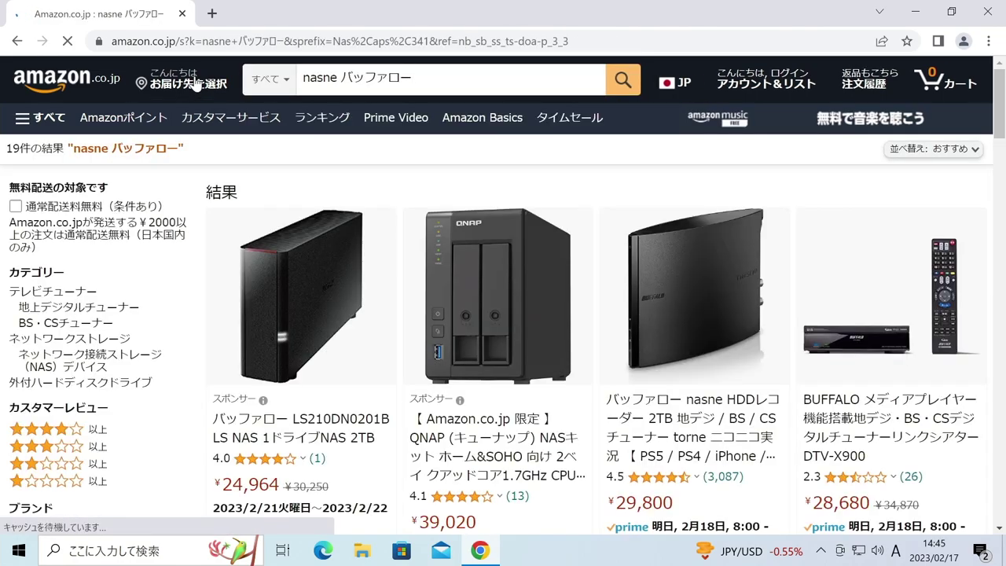
scroll(295, 229, down, 2)
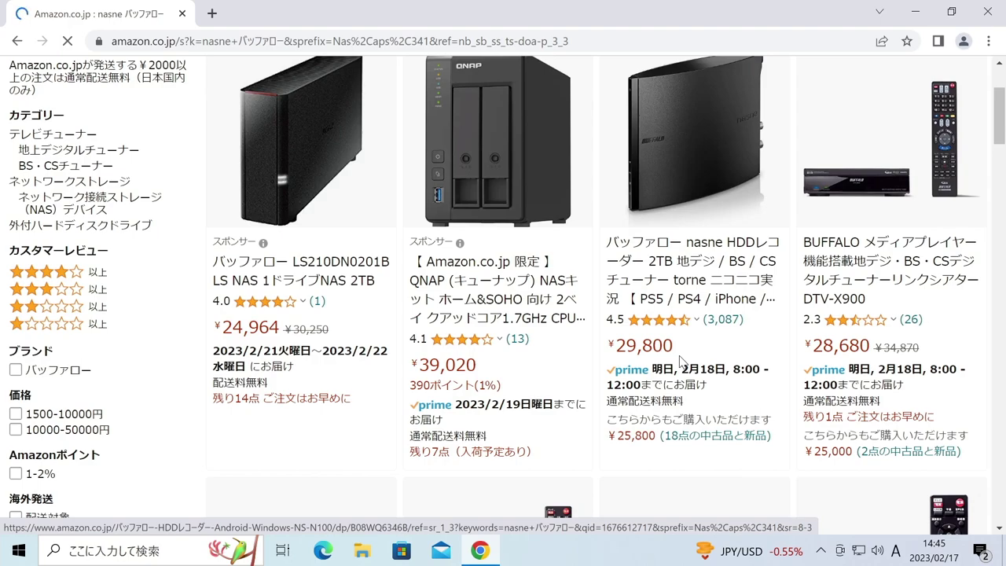
scroll(680, 362, down, 1)
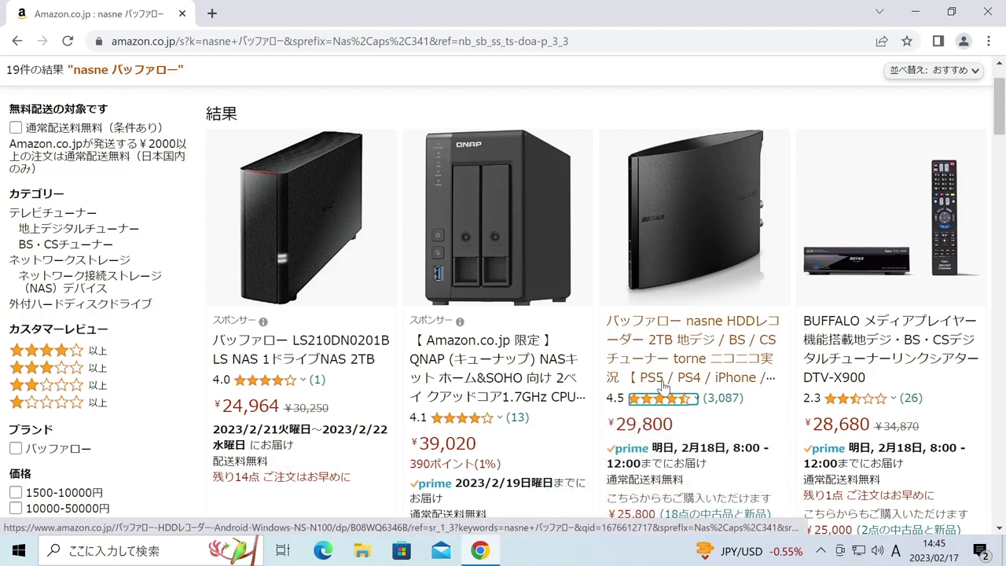
scroll(613, 354, up, 1)
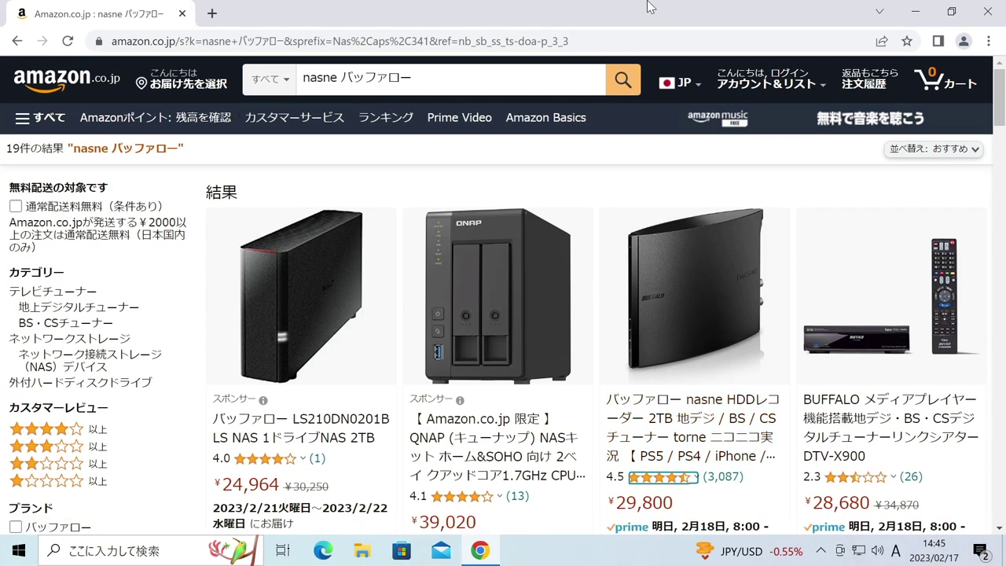
Step: Close the browser, then discard the LucaStation2.22 folder from the desktop by moving it to the Recycle Bin and permanently emptying the bin
click(984, 13)
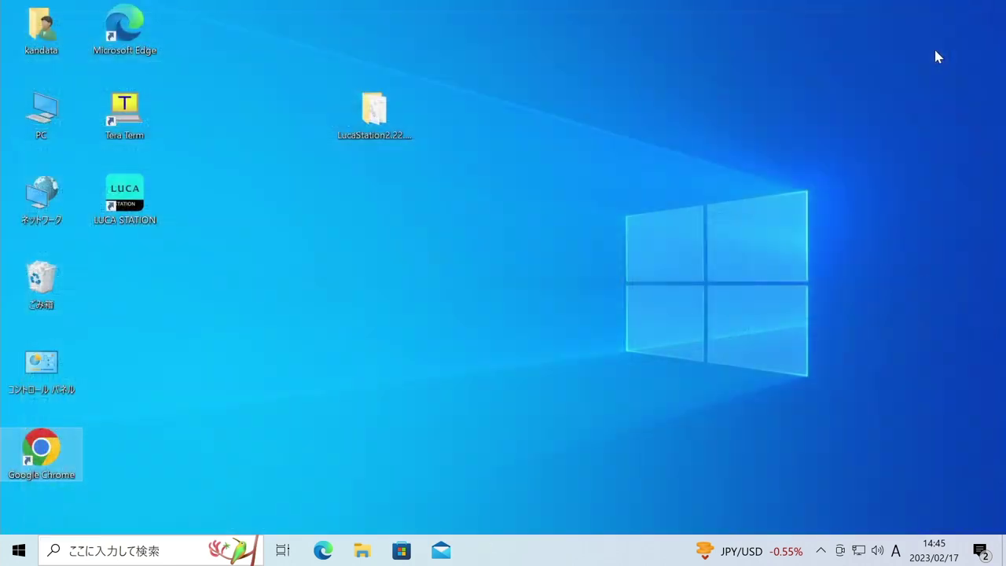
drag(381, 120, 49, 289)
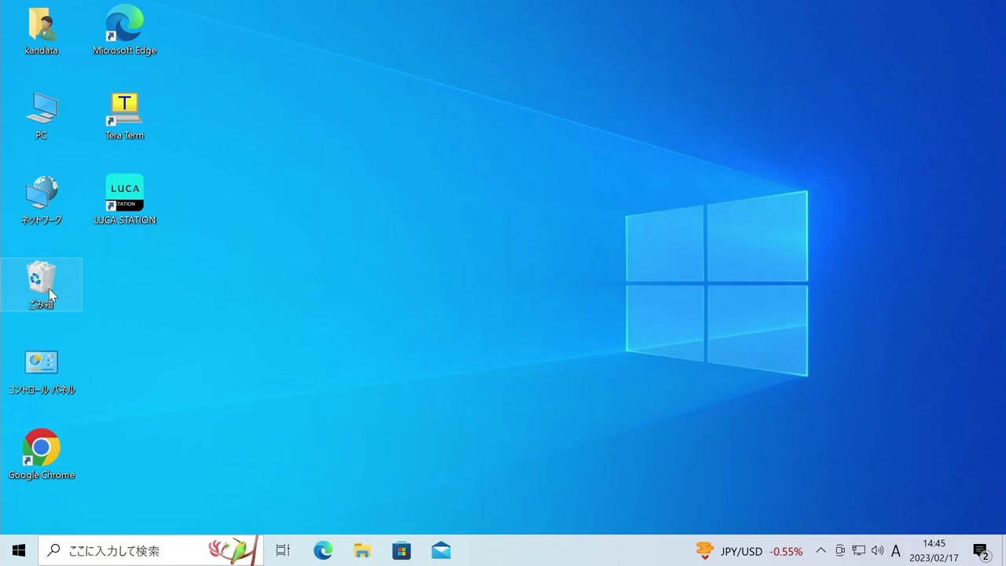
right_click(66, 290)
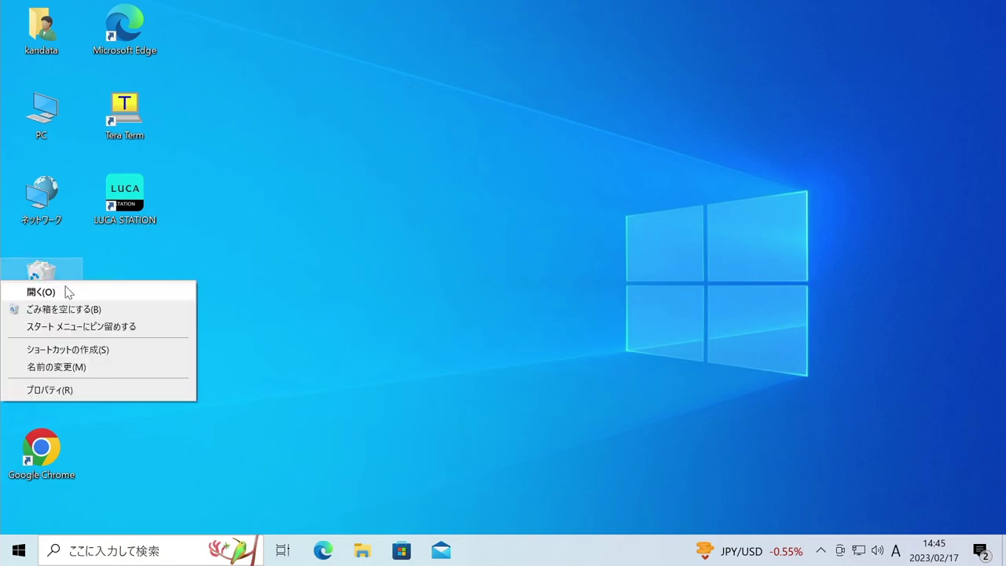
click(80, 309)
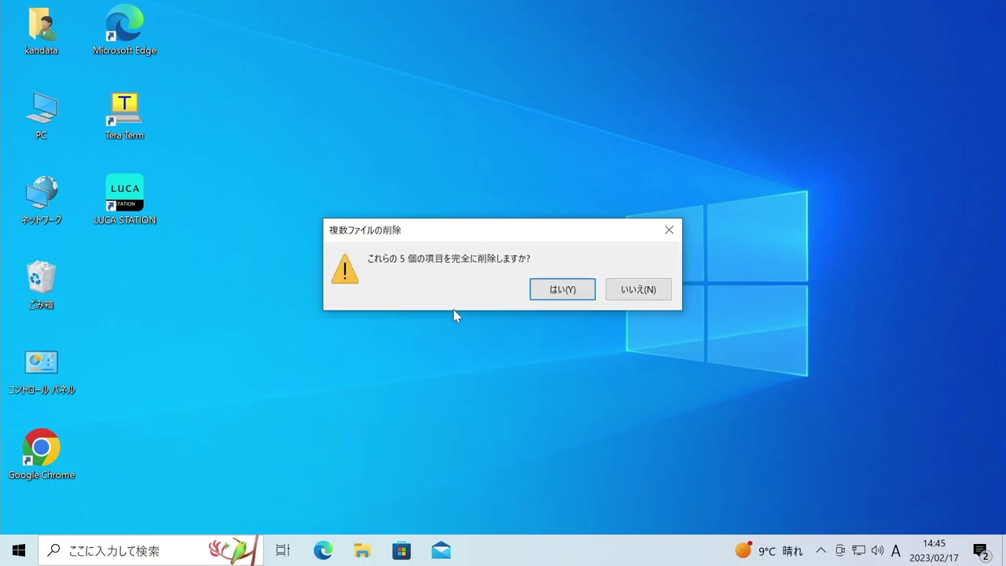
click(548, 291)
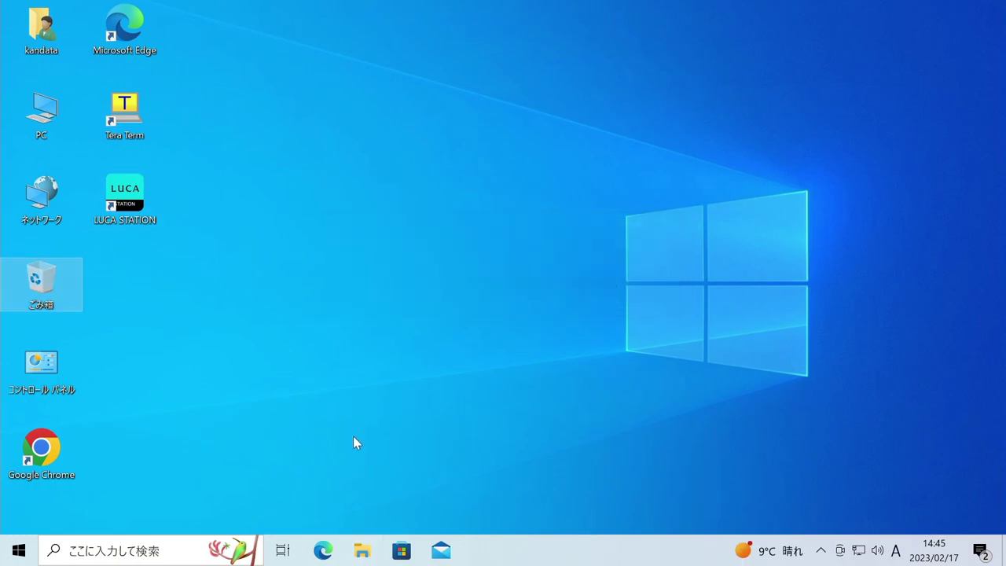
click(324, 379)
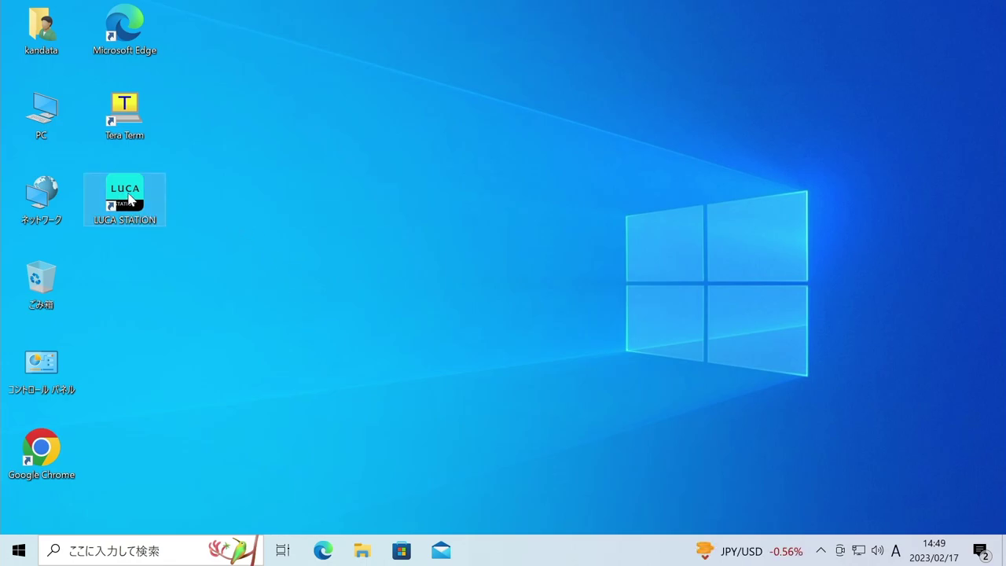
Step: Launch LUCA STATION and choose the LUCA STATION tuner, model IST-BAUL201, to proceed to the channel scan
click(129, 198)
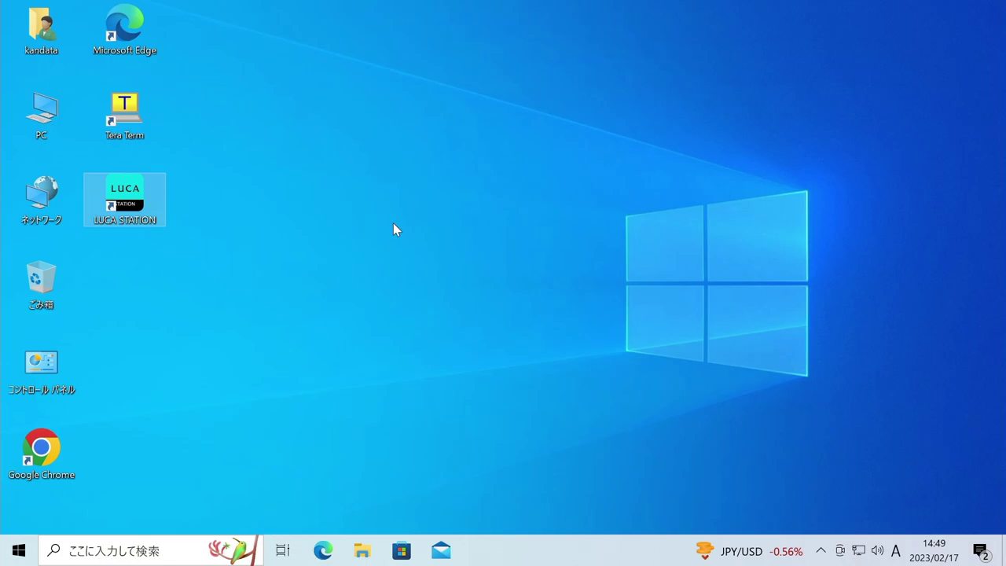
key(Return)
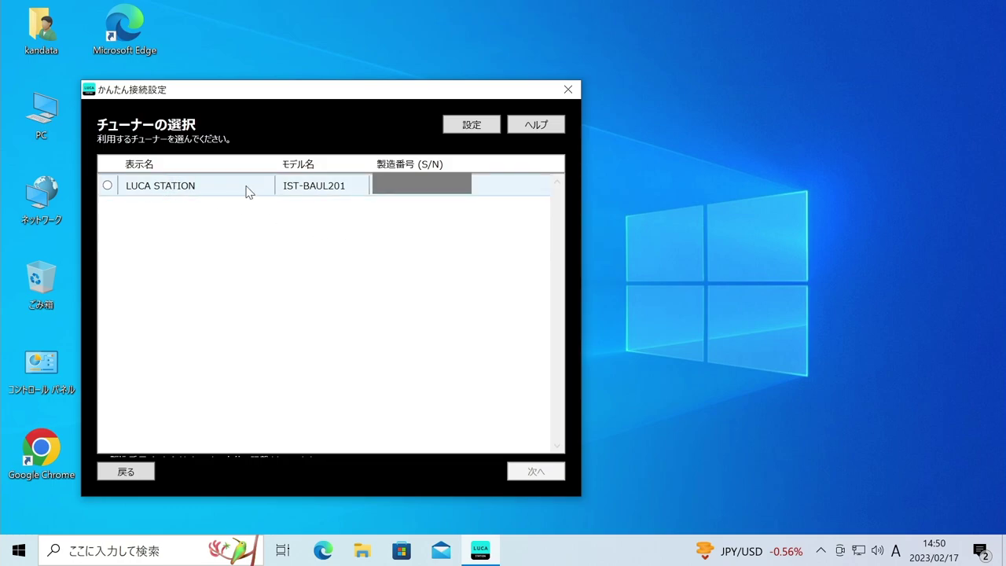
click(108, 187)
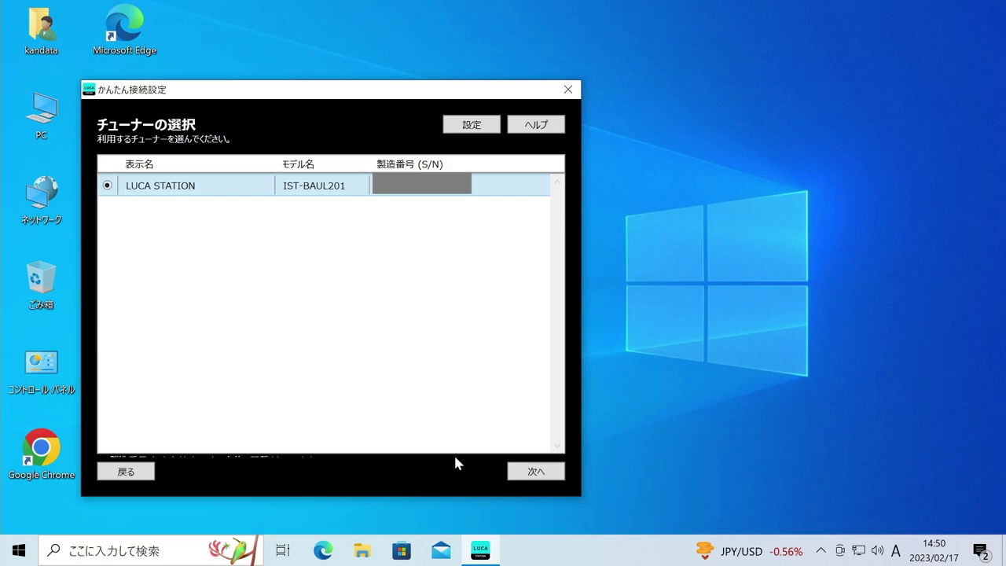
click(535, 473)
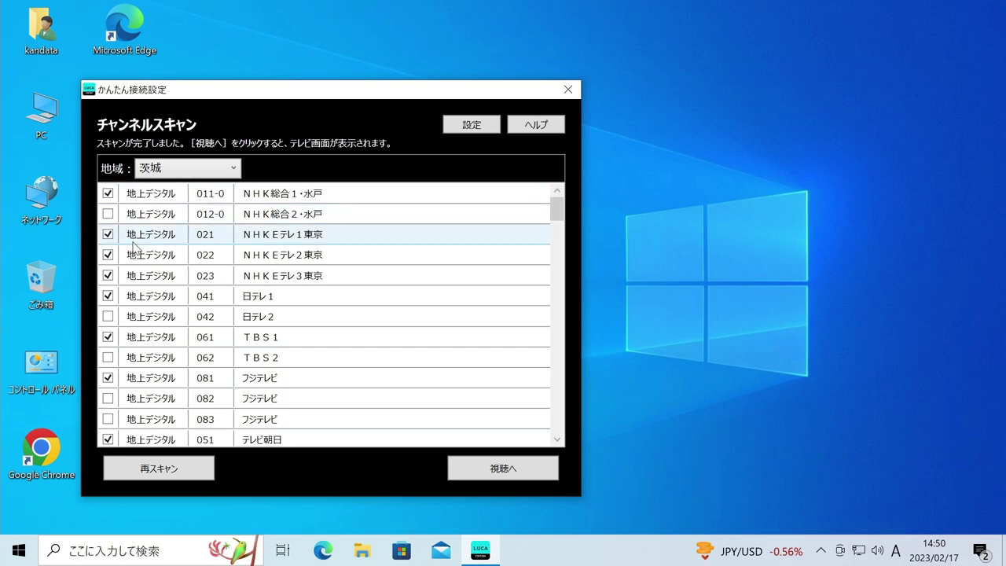
Step: Exclude the terrestrial channels 022 ＮＨＫＥテレ２東京 and 023 ＮＨＫＥテレ３東京 from the scanned channel list
click(108, 255)
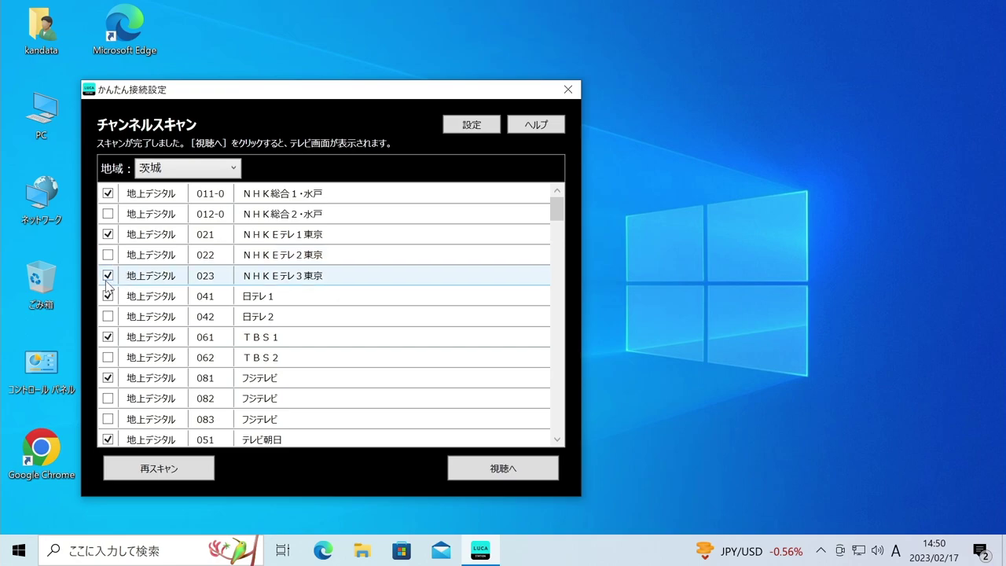
click(108, 276)
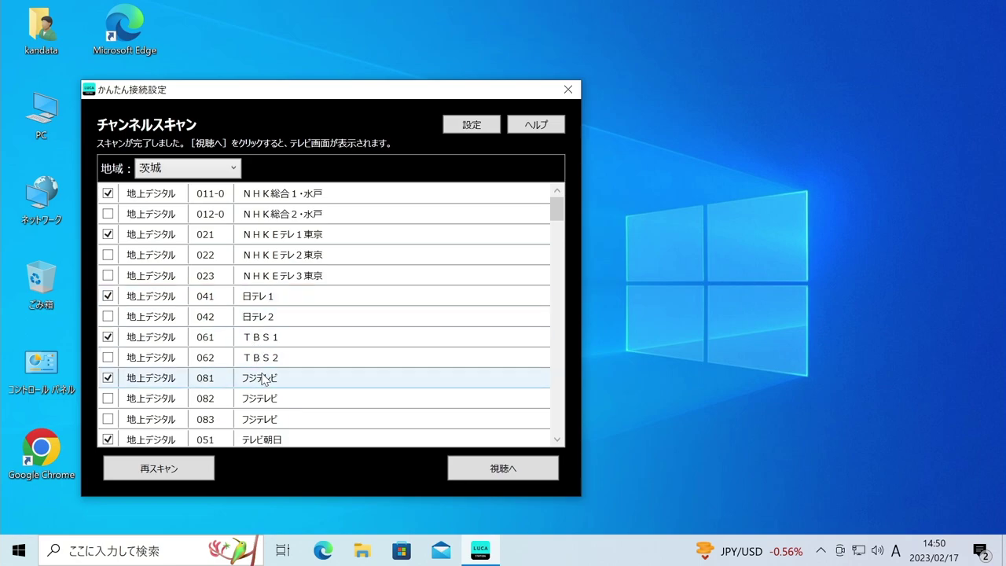
Step: Review the scanned terrestrial and BS channels for 茨城 and check which ones are enabled
scroll(264, 377, down, 1)
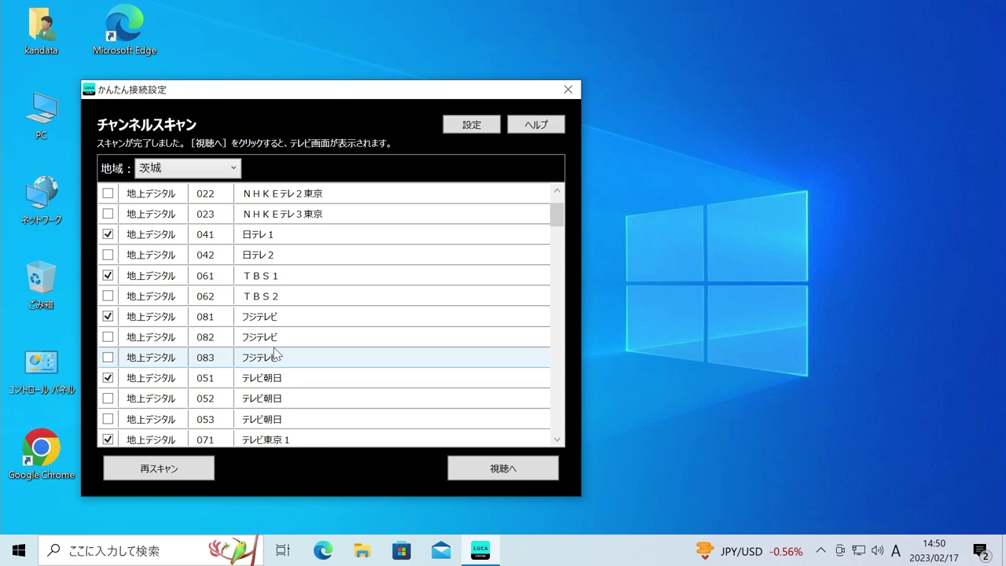
scroll(284, 372, down, 1)
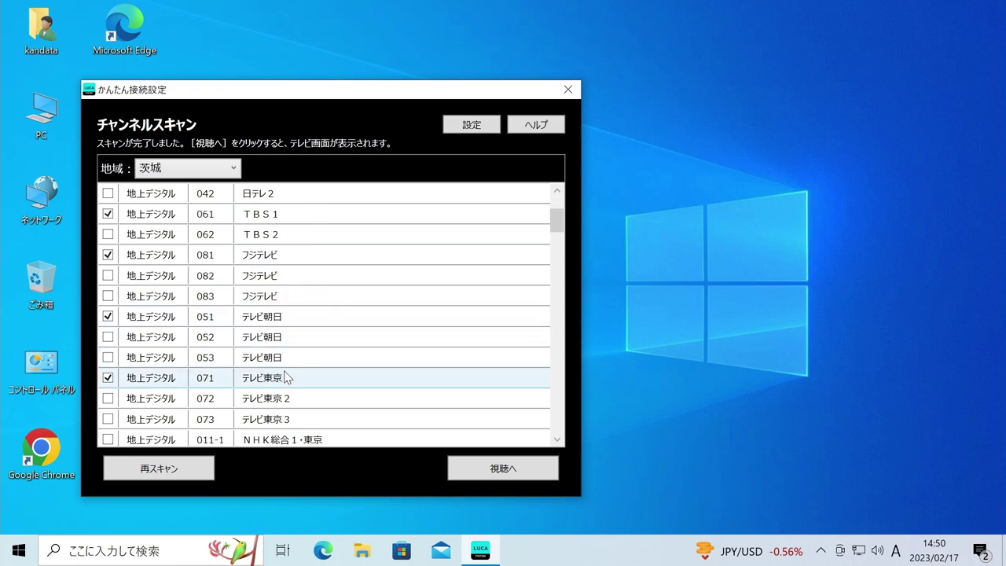
scroll(284, 376, down, 2)
scroll(286, 377, up, 1)
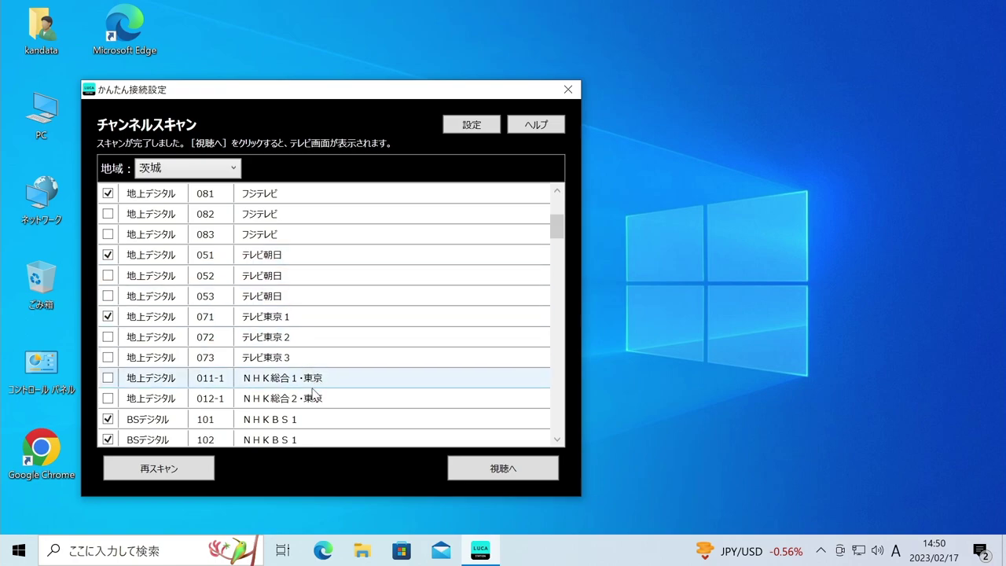
scroll(314, 397, down, 1)
scroll(312, 389, down, 1)
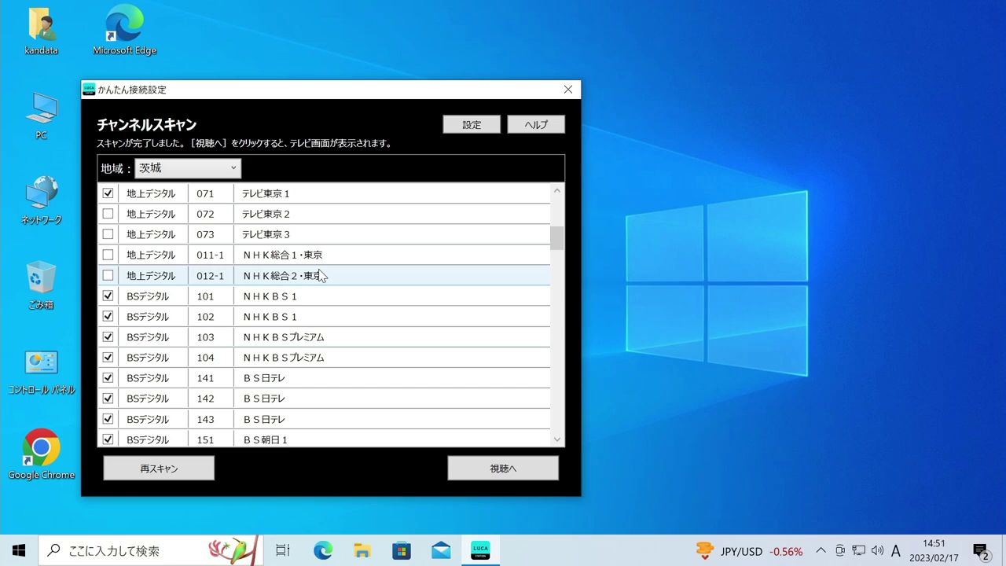
scroll(321, 276, up, 1)
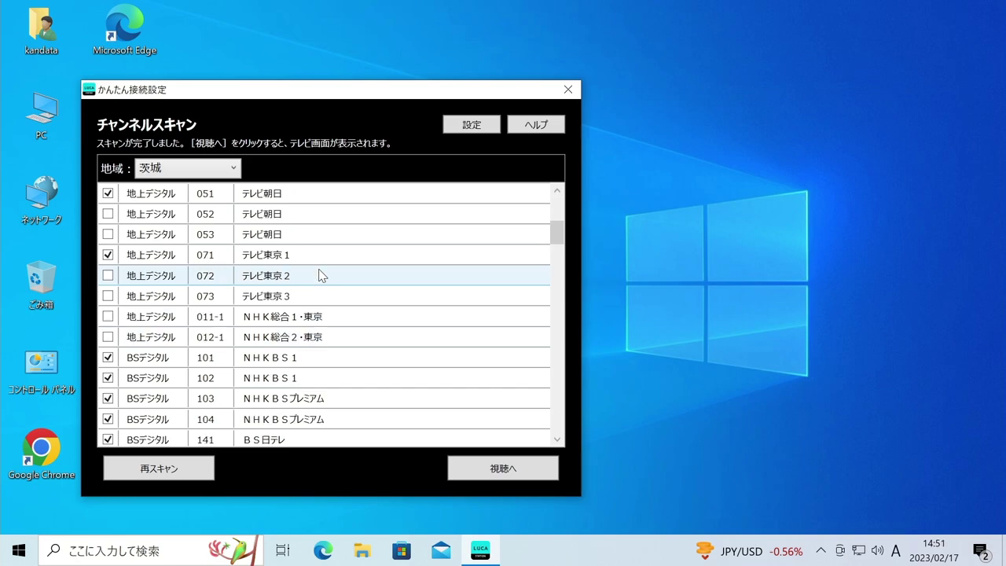
scroll(321, 275, up, 1)
scroll(321, 275, up, 2)
scroll(321, 276, down, 2)
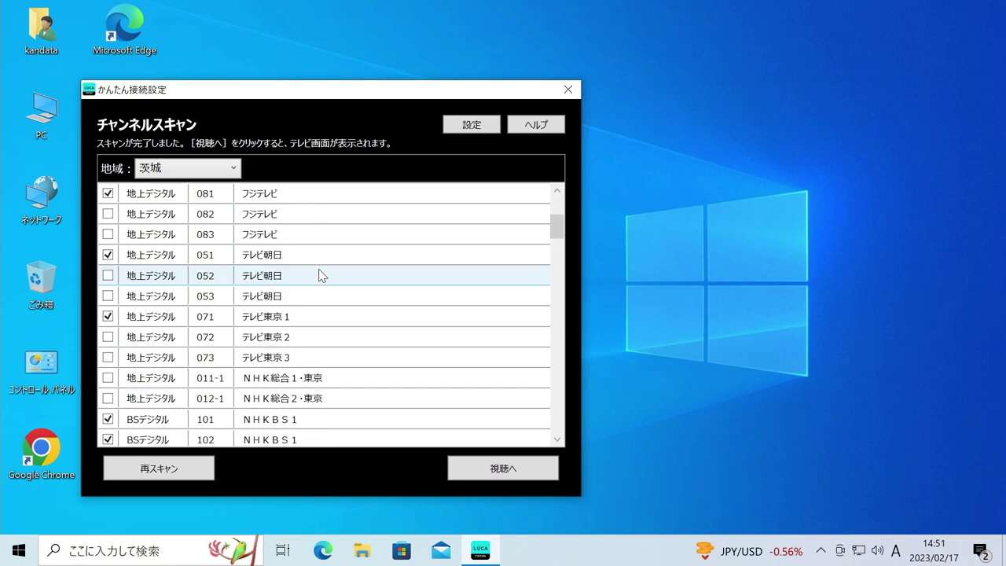
scroll(317, 320, down, 1)
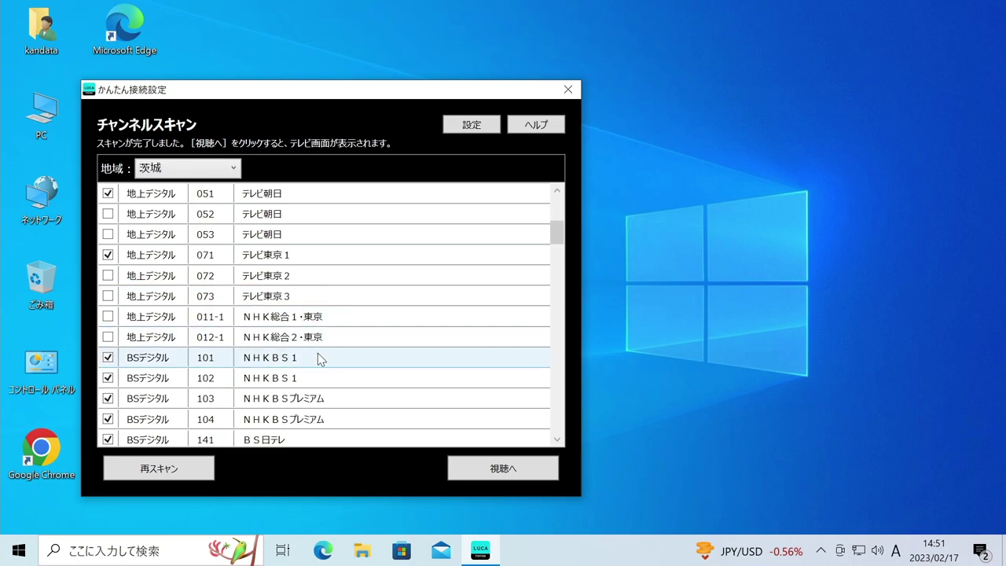
scroll(328, 336, up, 4)
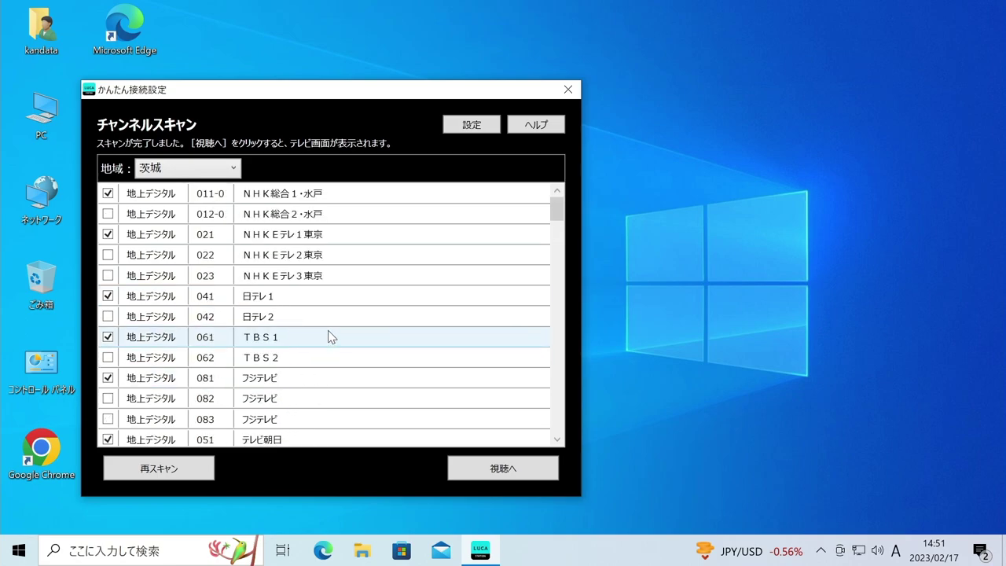
scroll(308, 315, down, 4)
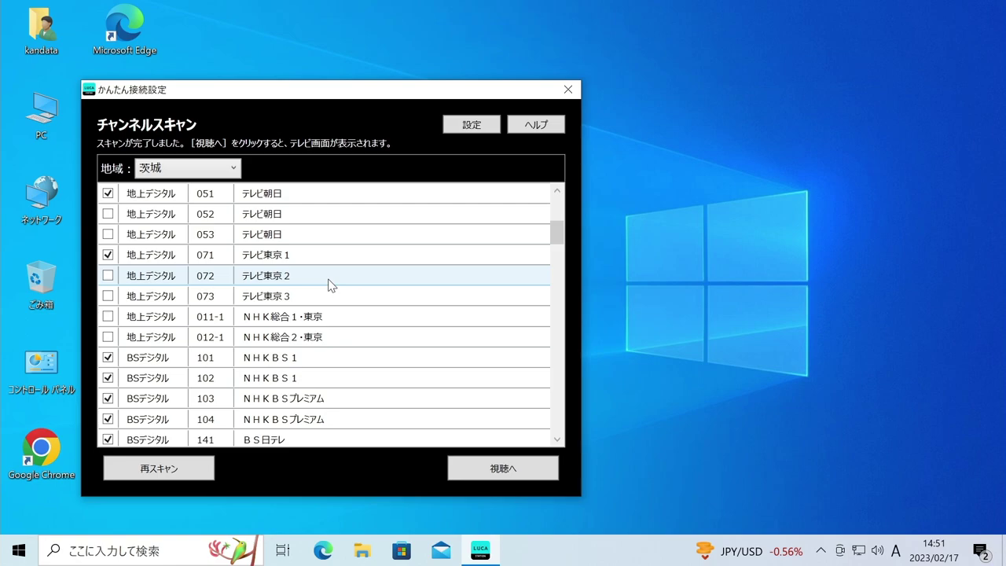
scroll(330, 286, up, 4)
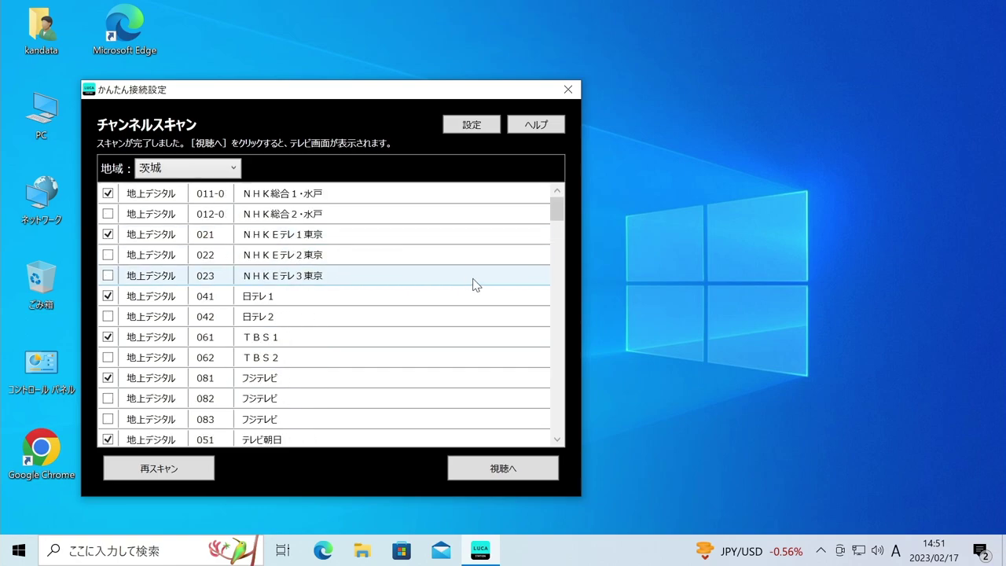
Step: Finish the connection setup by starting TV viewing, and bring up the list of programmes on other channels
click(522, 476)
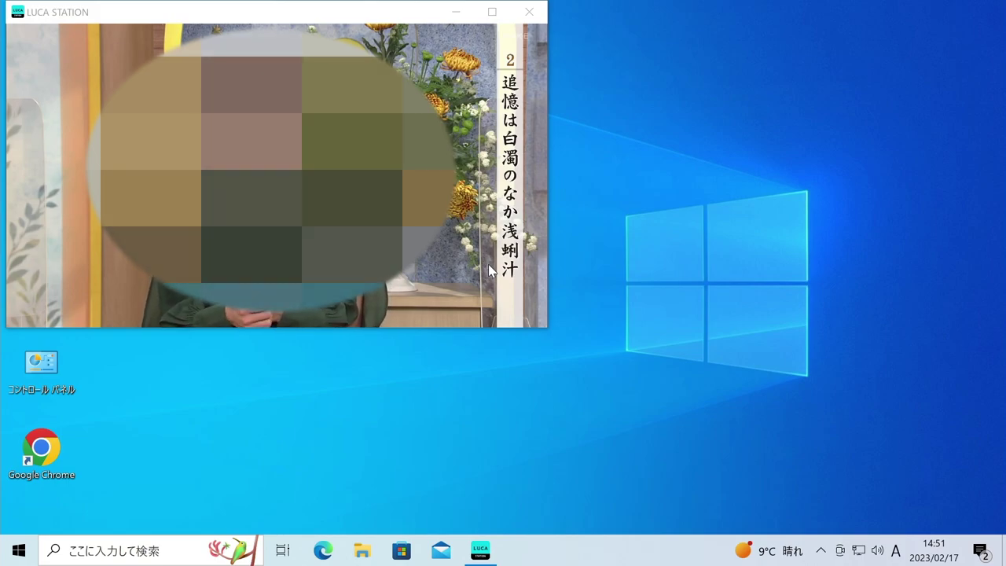
mouse_move(489, 264)
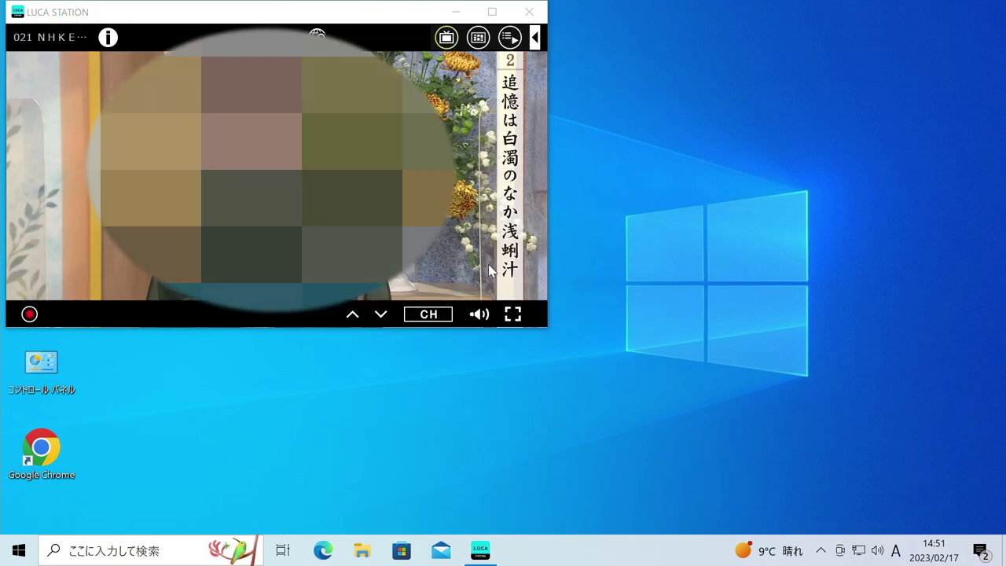
click(434, 315)
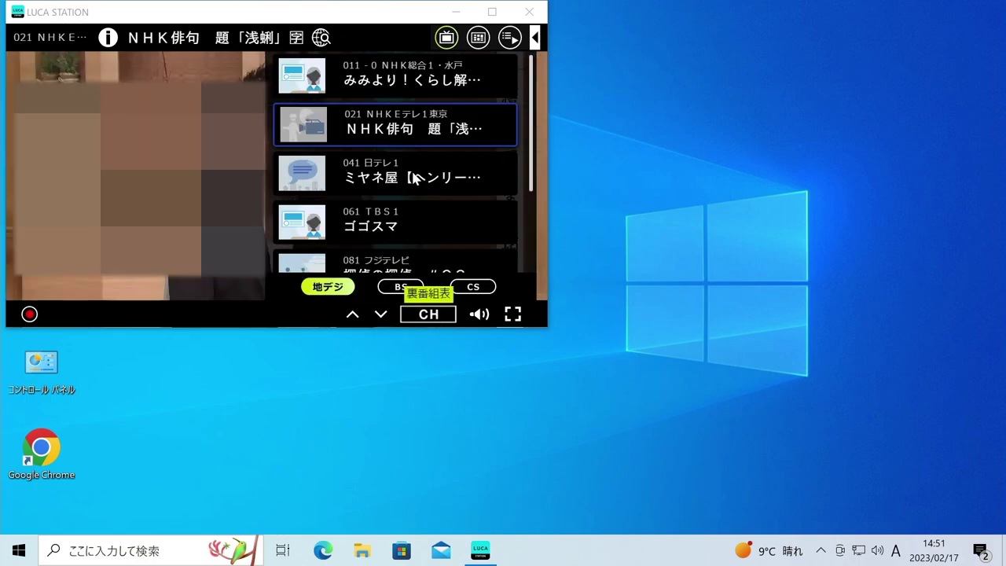
Step: Browse the 地デジ programme list, switch to channel 041 日テレ１, and close LUCA STATION after viewing
click(412, 143)
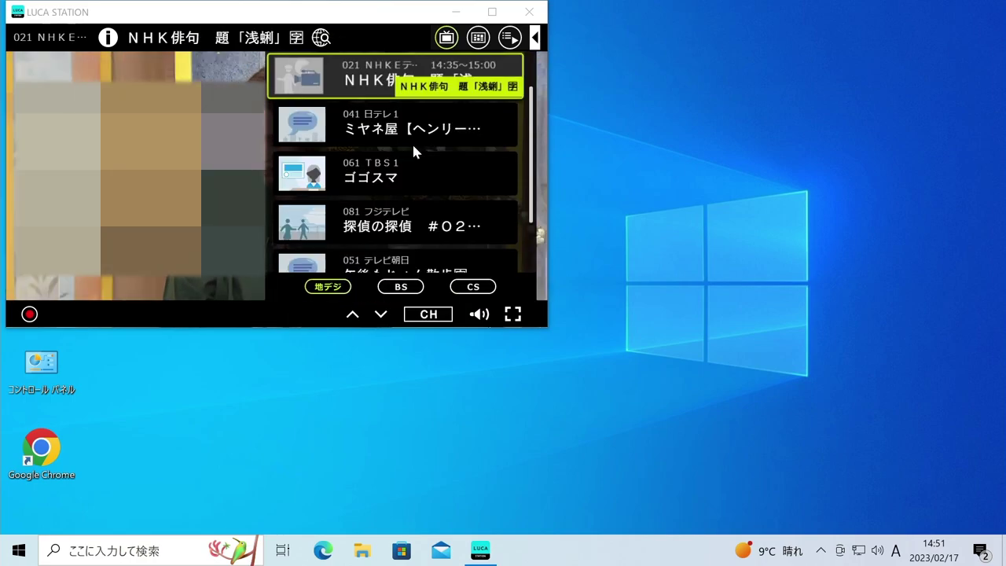
scroll(414, 150, down, 1)
scroll(414, 149, up, 2)
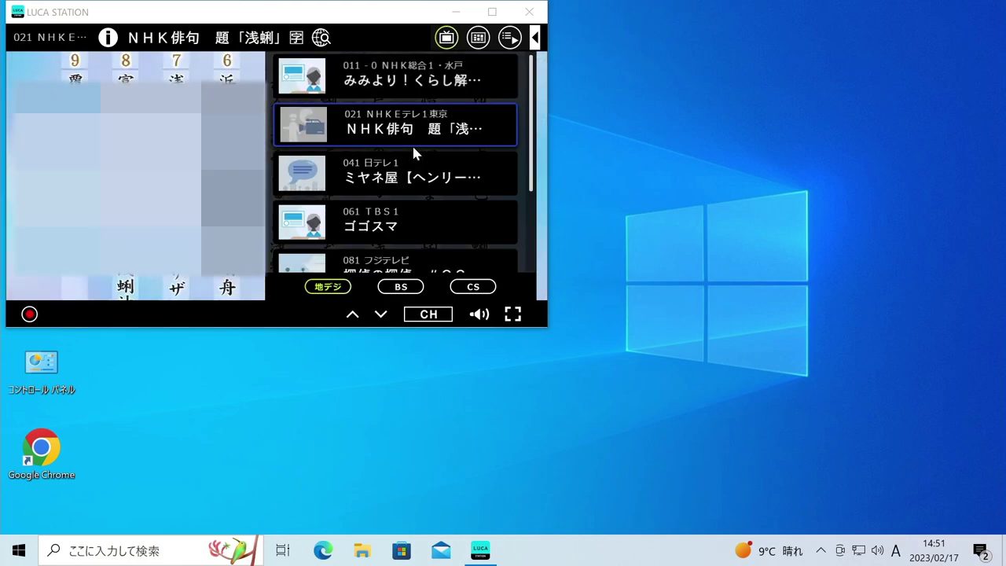
click(415, 177)
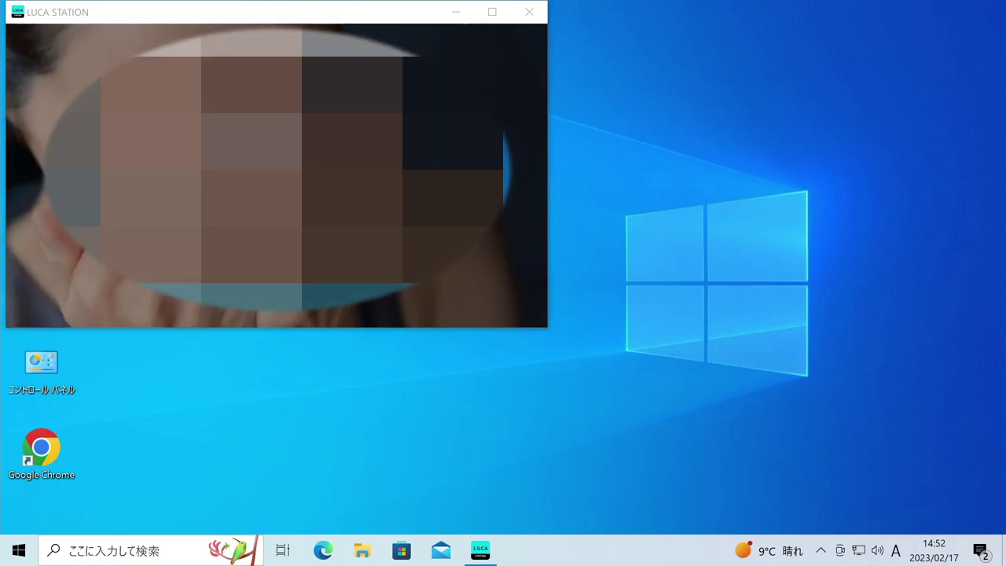
click(531, 12)
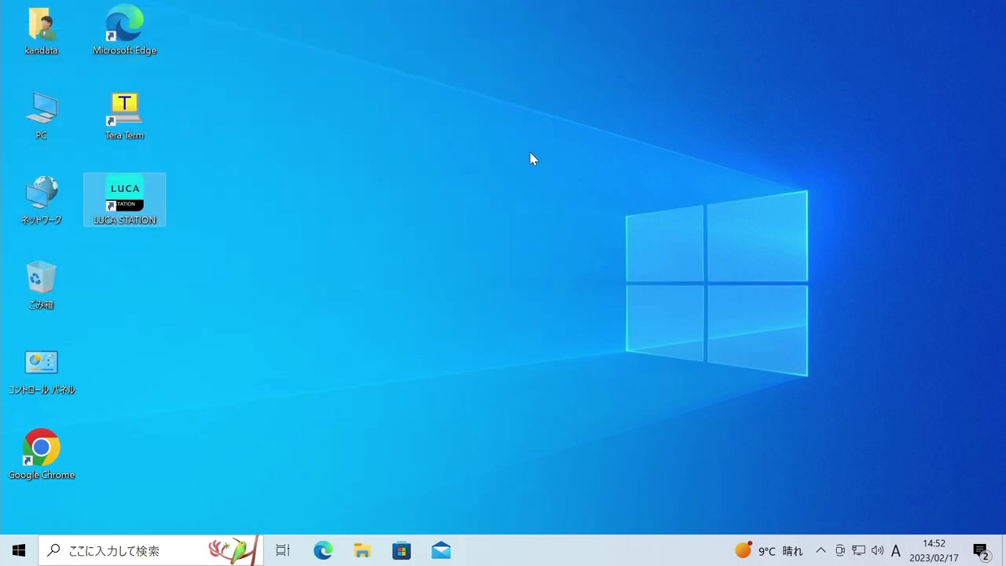